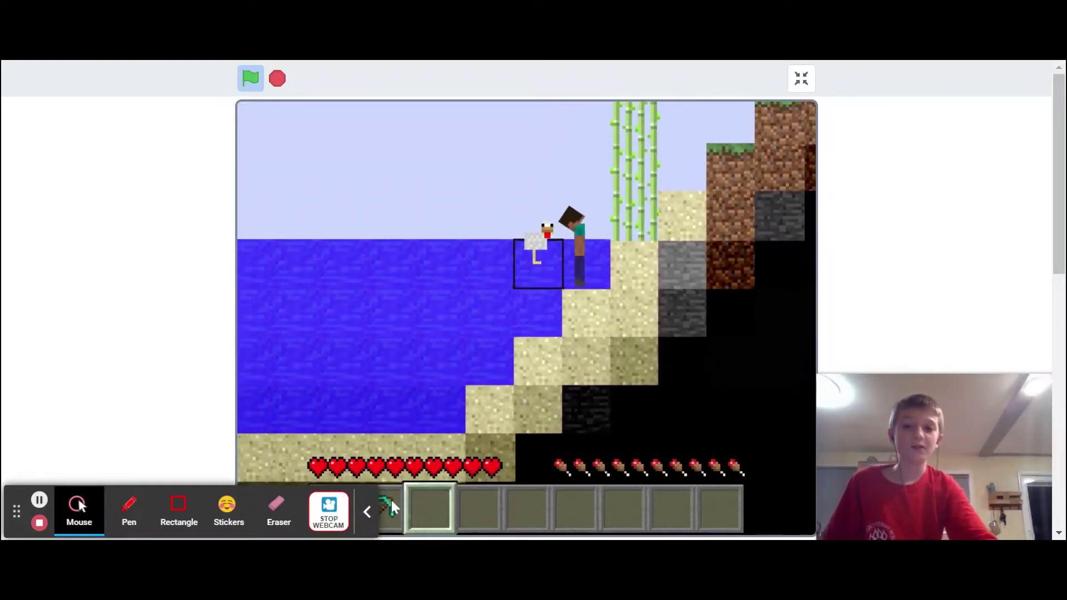
Walk the player right up the grassy hill and onto the bedrock pillars
key("d")
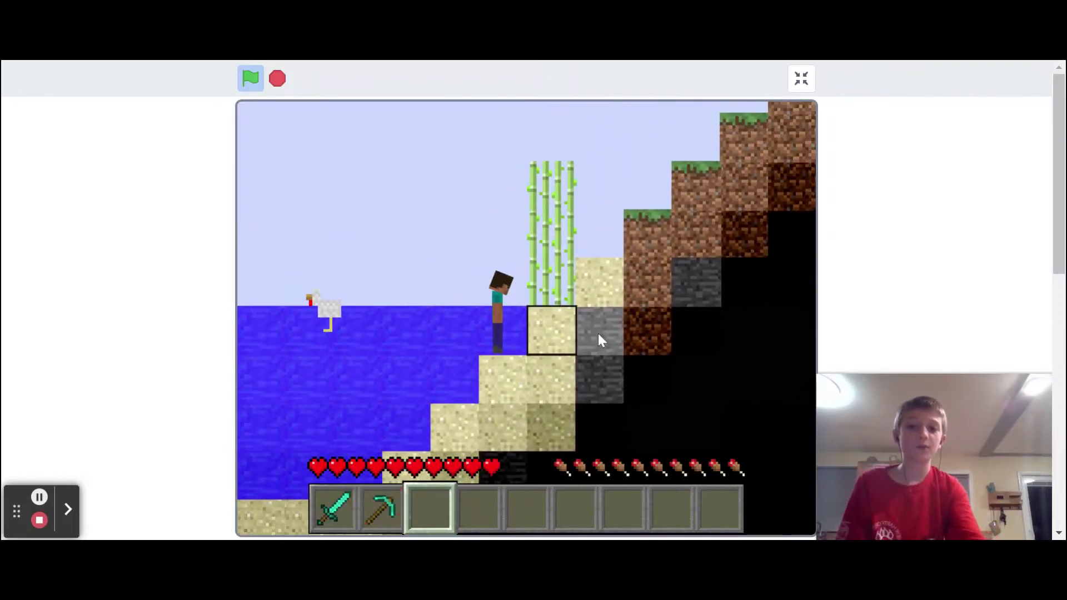
key("d")
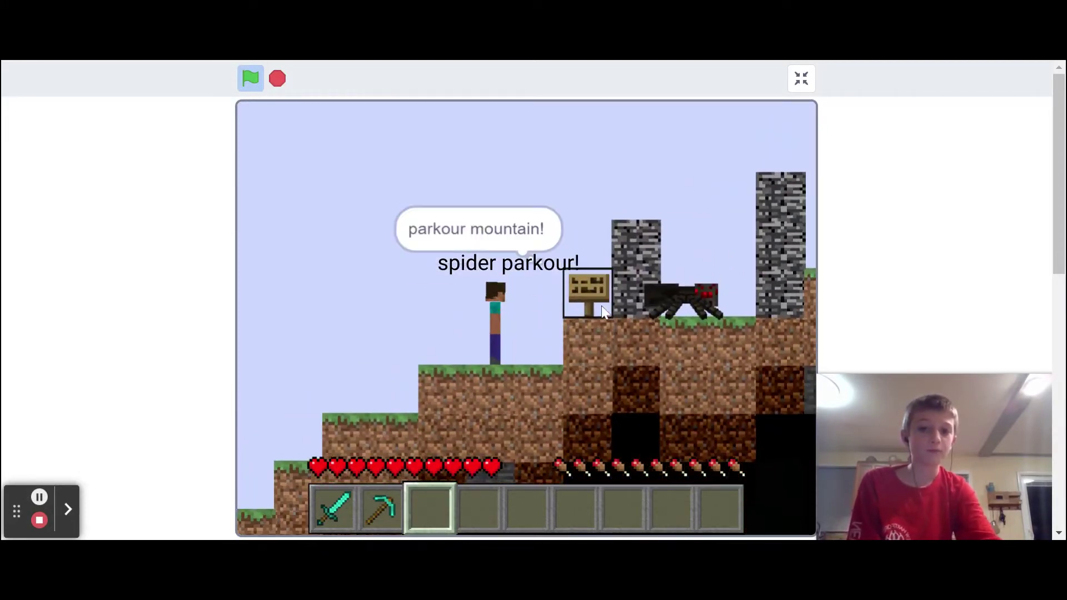
key("d")
key("w")
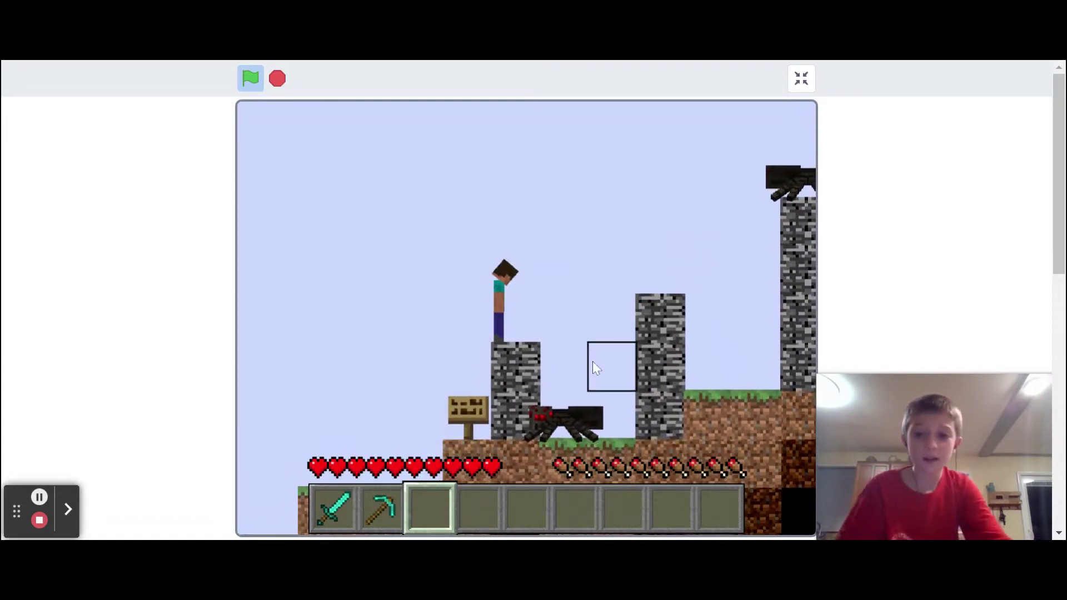
Strike the spider repeatedly with the diamond sword, then swing the pickaxe at bedrock above it
key("1")
left_click(581, 403)
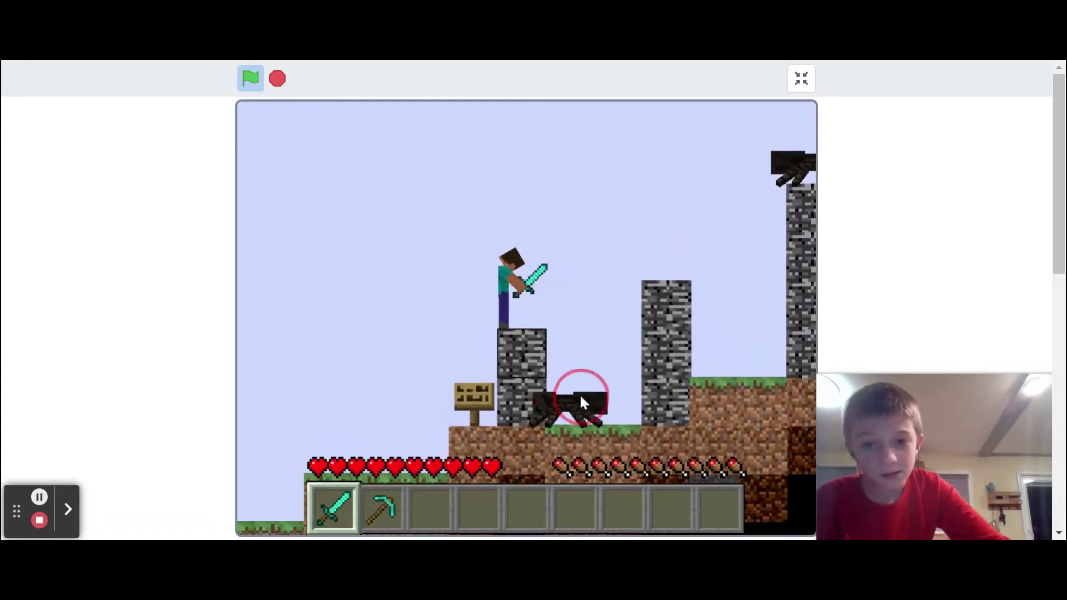
key("d")
left_click(581, 398)
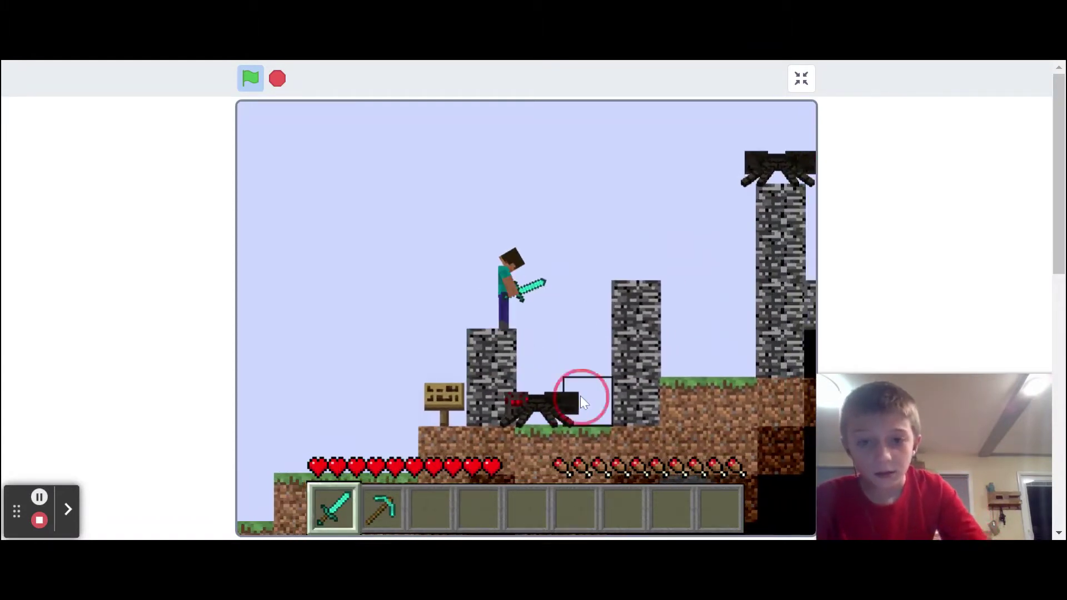
left_click(547, 400)
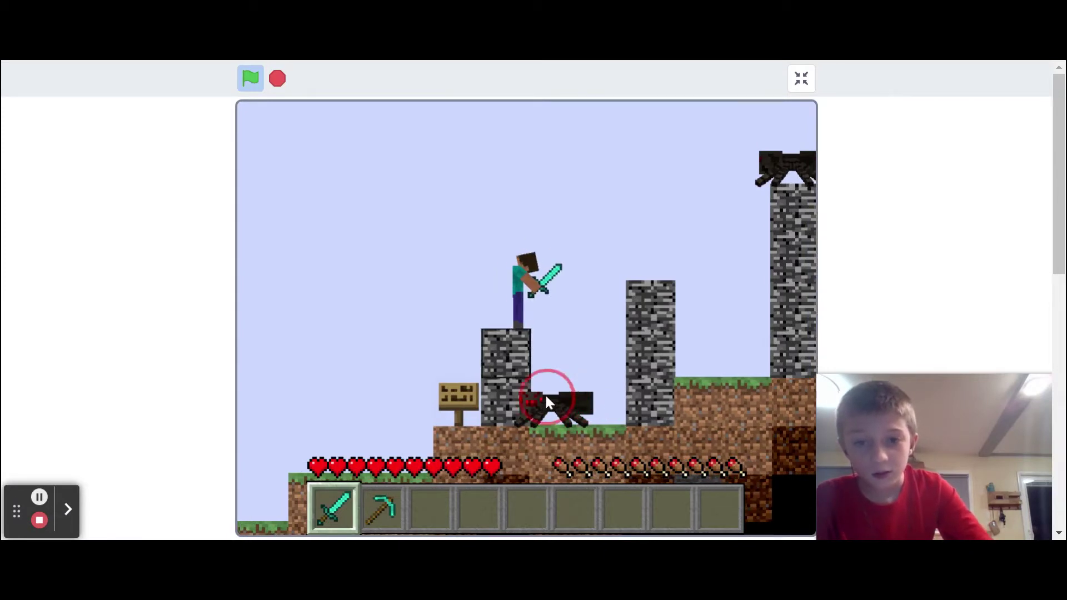
left_click(546, 400)
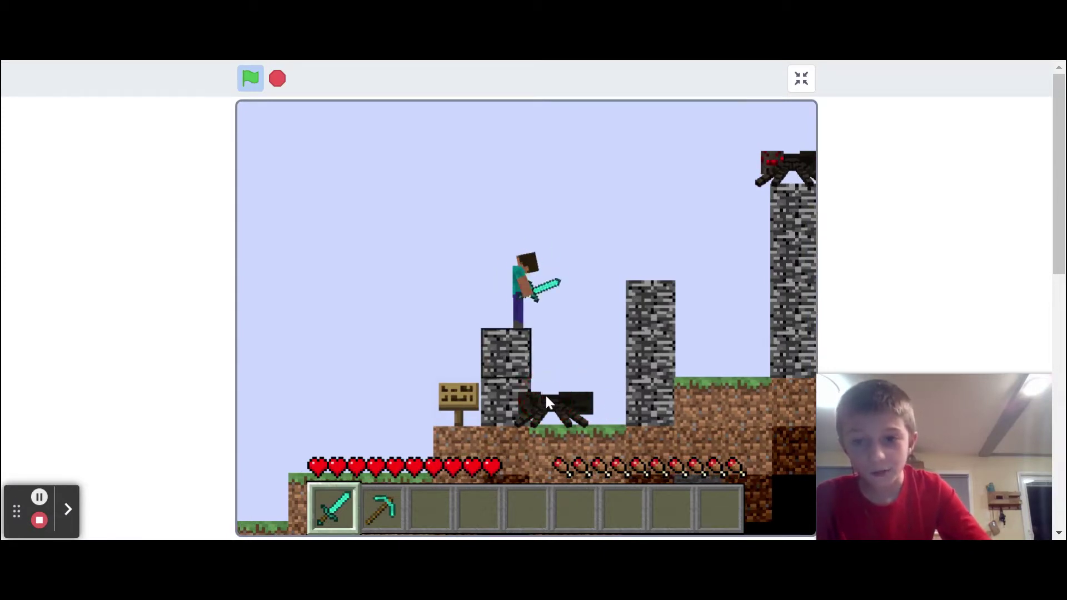
key("2")
left_click(546, 399)
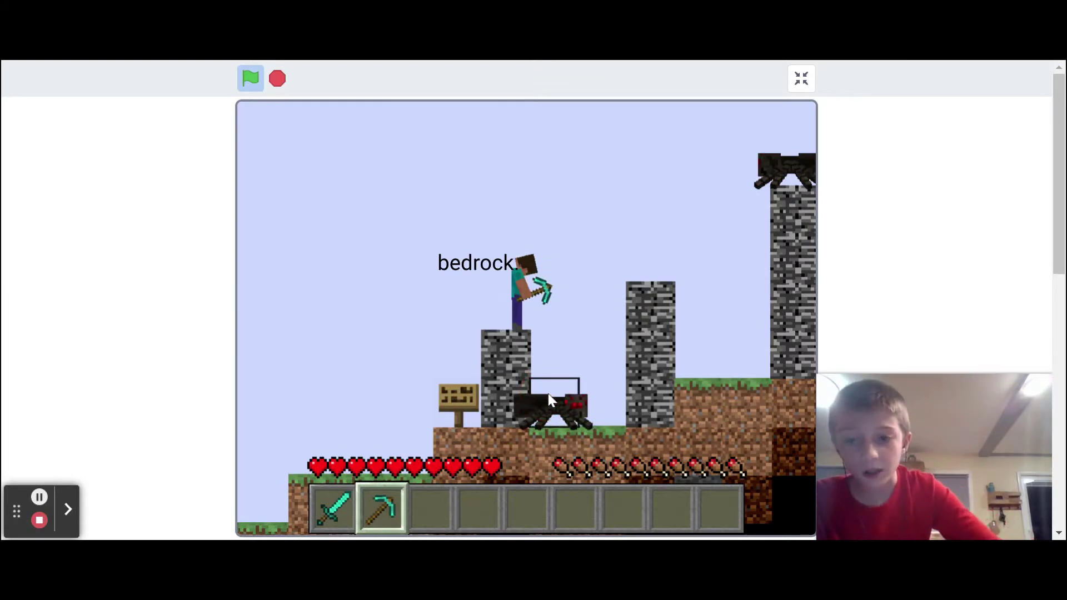
Step left with the diamond sword and strike the spider until it dies
key("1")
key("a")
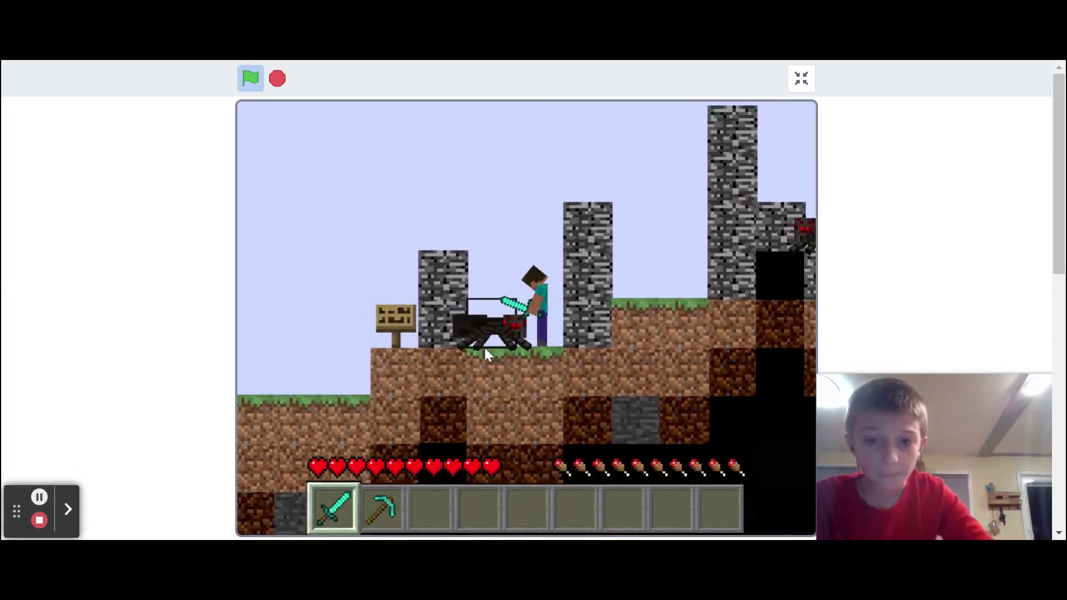
left_click(487, 348)
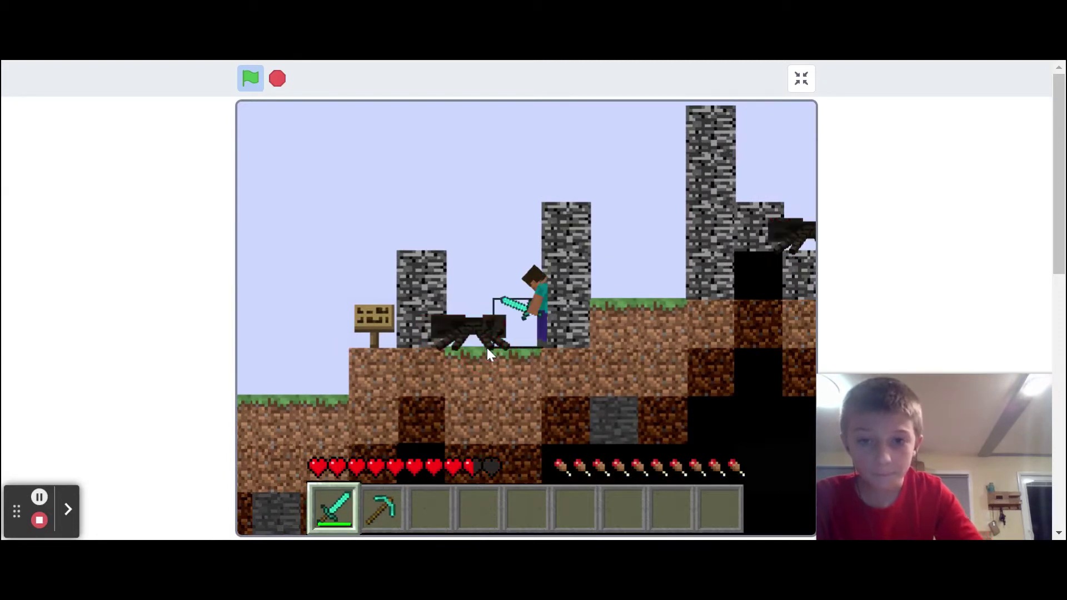
left_click(480, 347)
Jump up onto the bedrock pillars and head right across them
key("a")
key("w")
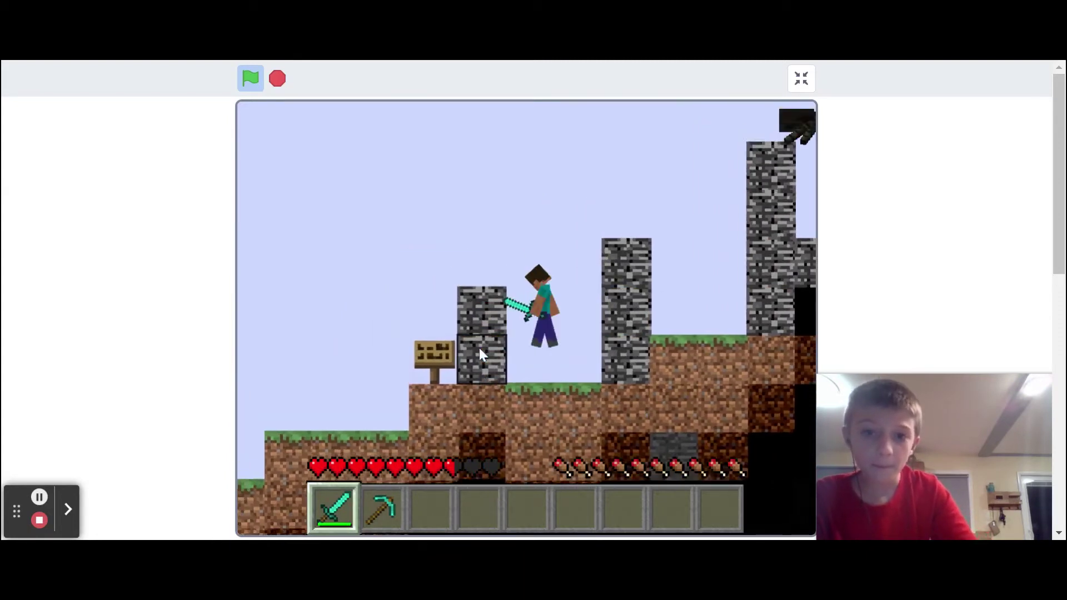
key("d")
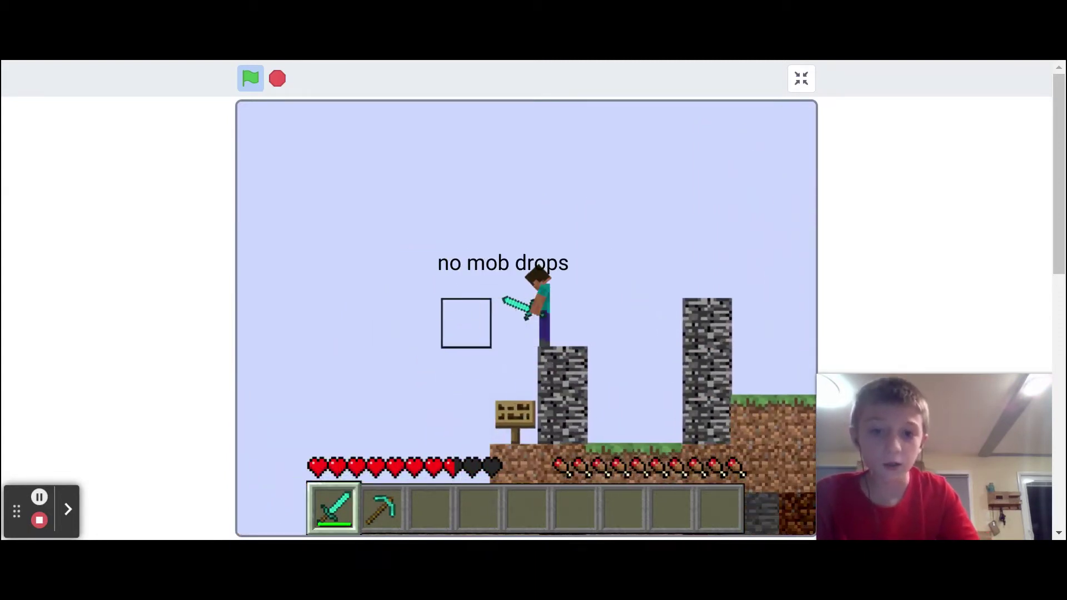
key("w")
key("a")
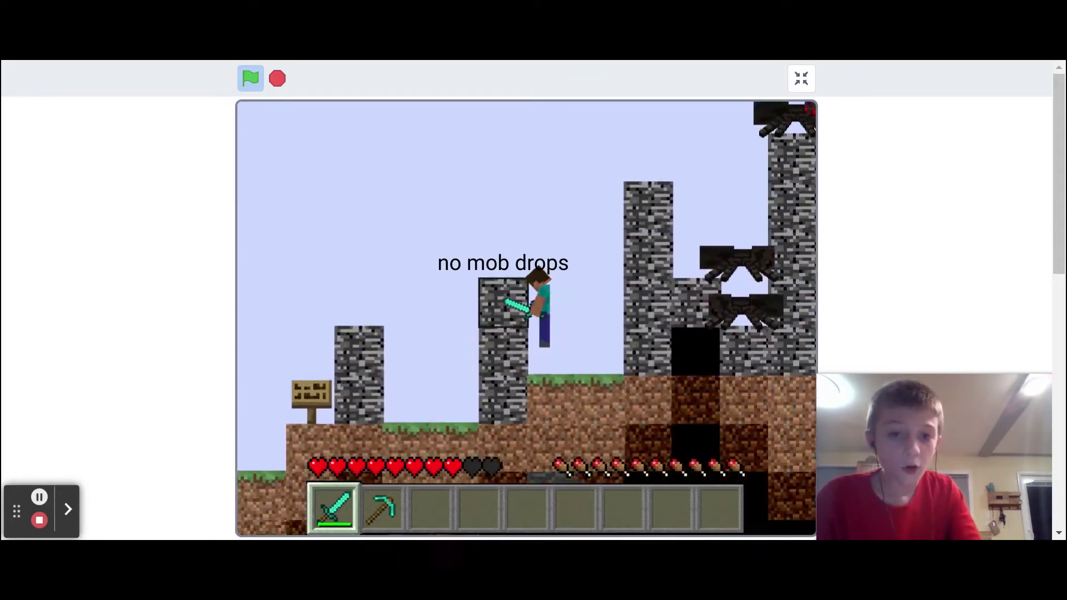
key("w")
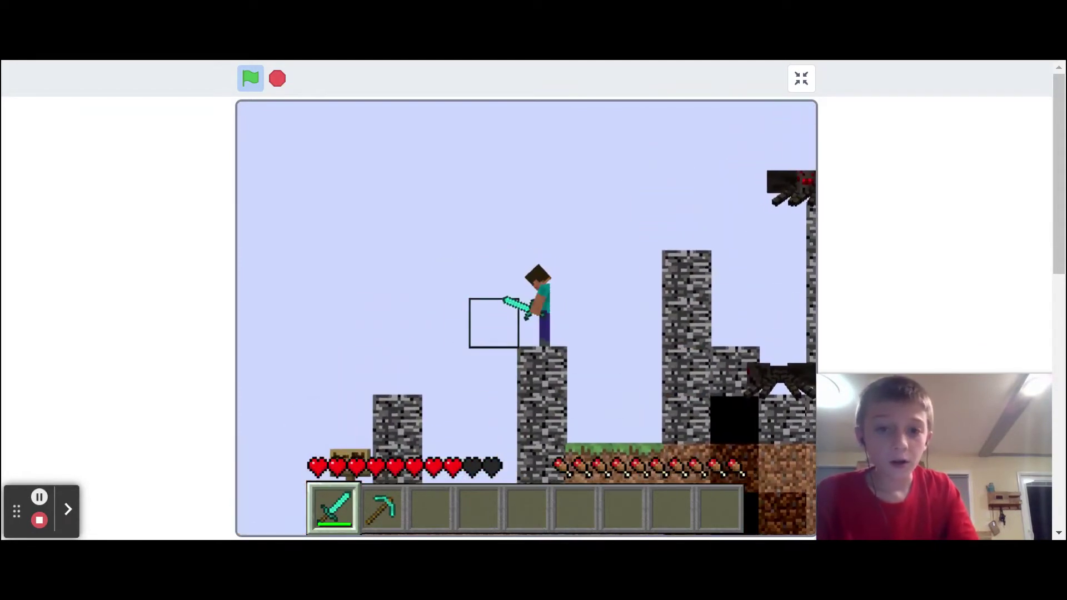
key("d")
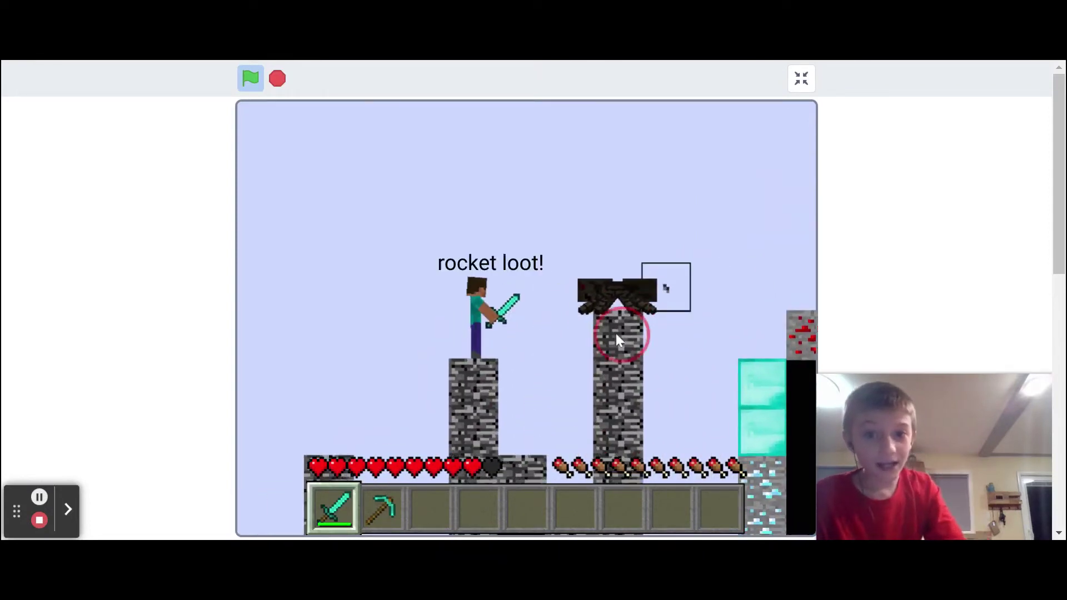
Hit the spider on the tall pillar and move onto the pillar beside it
left_click(624, 309)
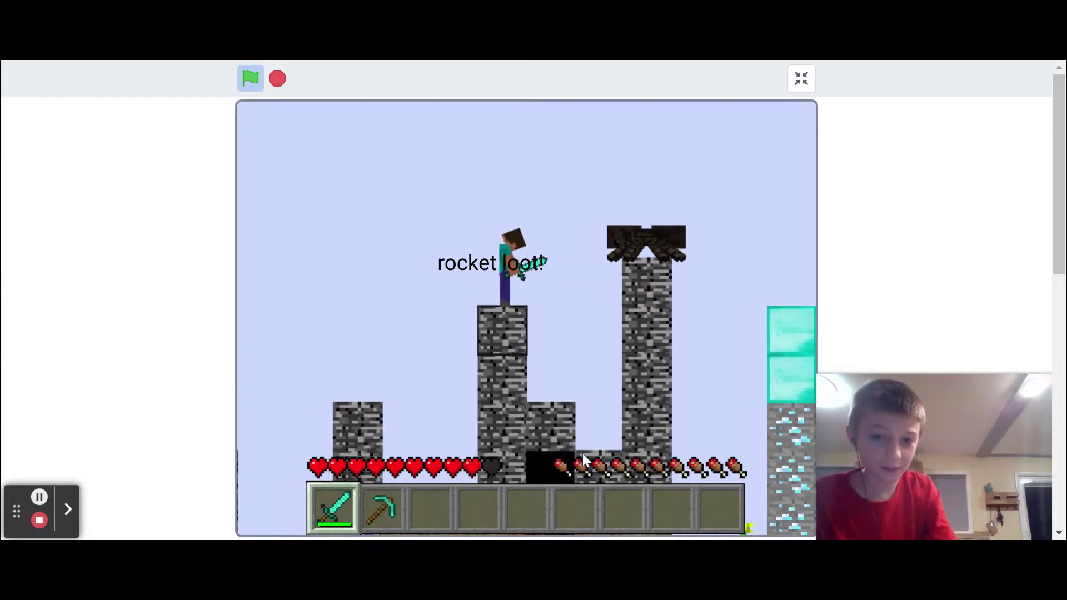
key("d")
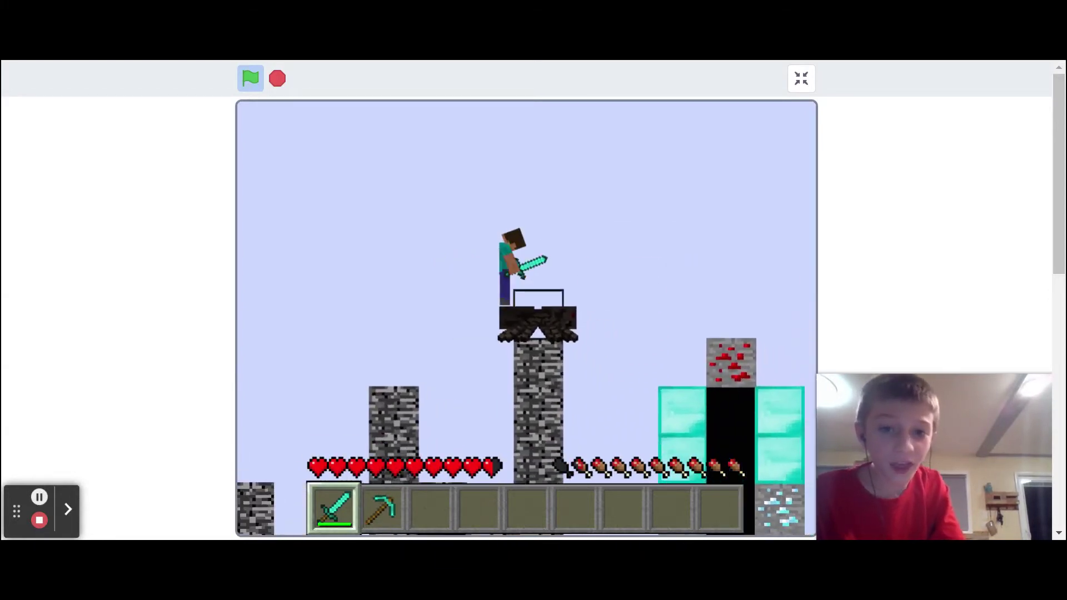
key("a")
key("w")
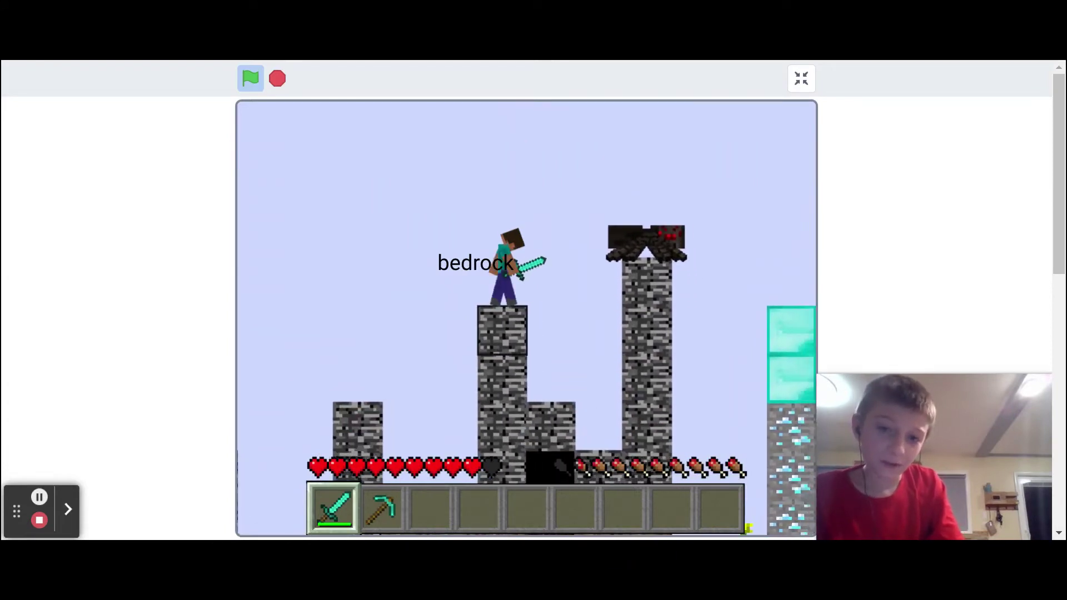
key("d")
Drop down toward the ore, mining the sandstone block and the first diamond ore
key("w")
key("d")
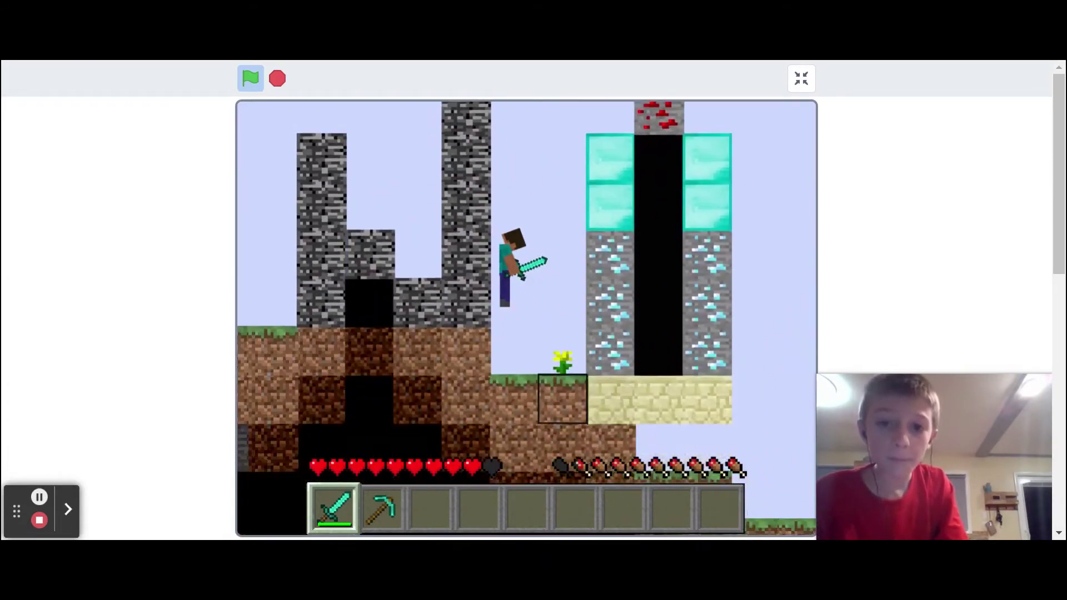
key("w")
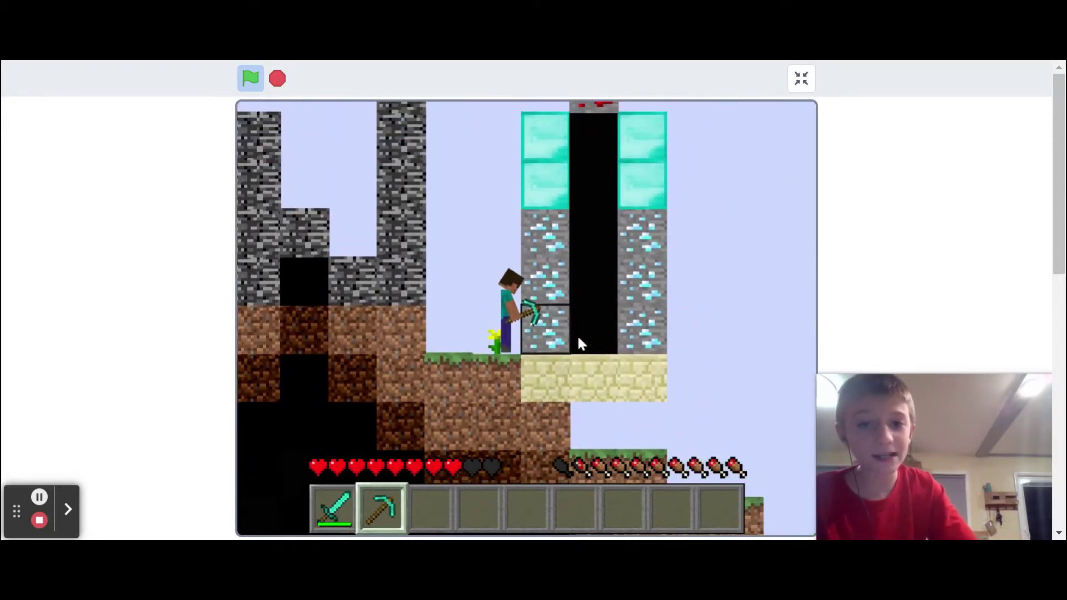
left_click(577, 334)
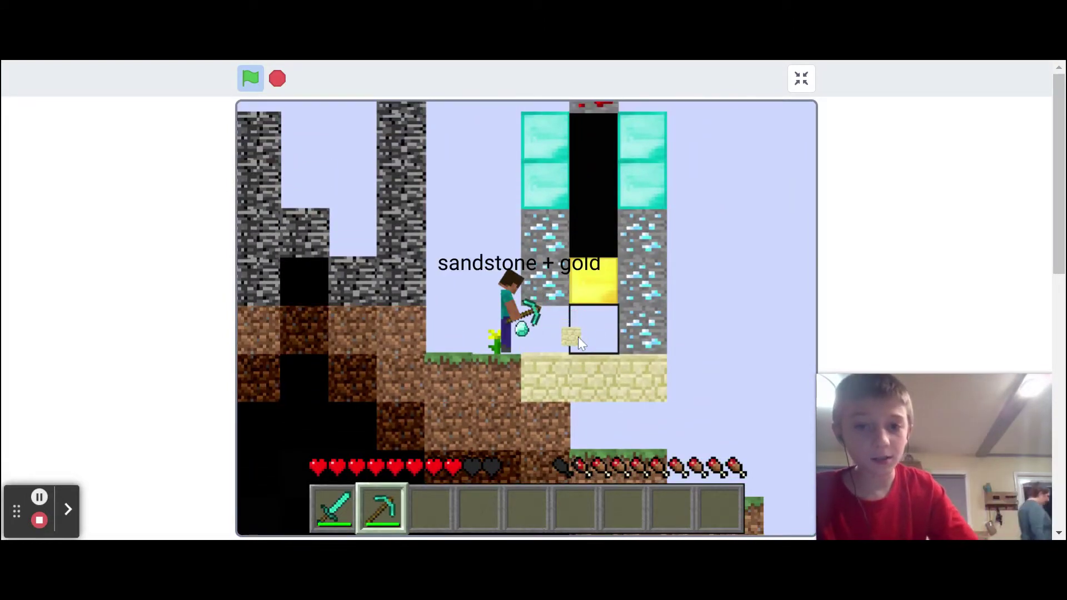
key("d")
left_click(560, 323)
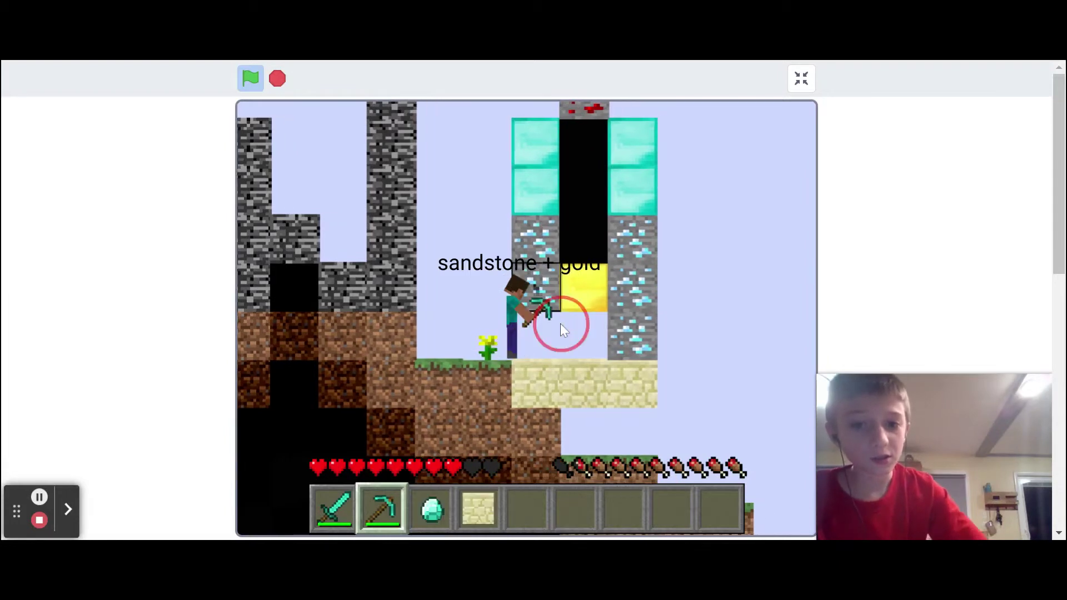
Mine the diamond ore and the gold blocks around the gap, then collect the gold
key("d")
left_click(580, 307)
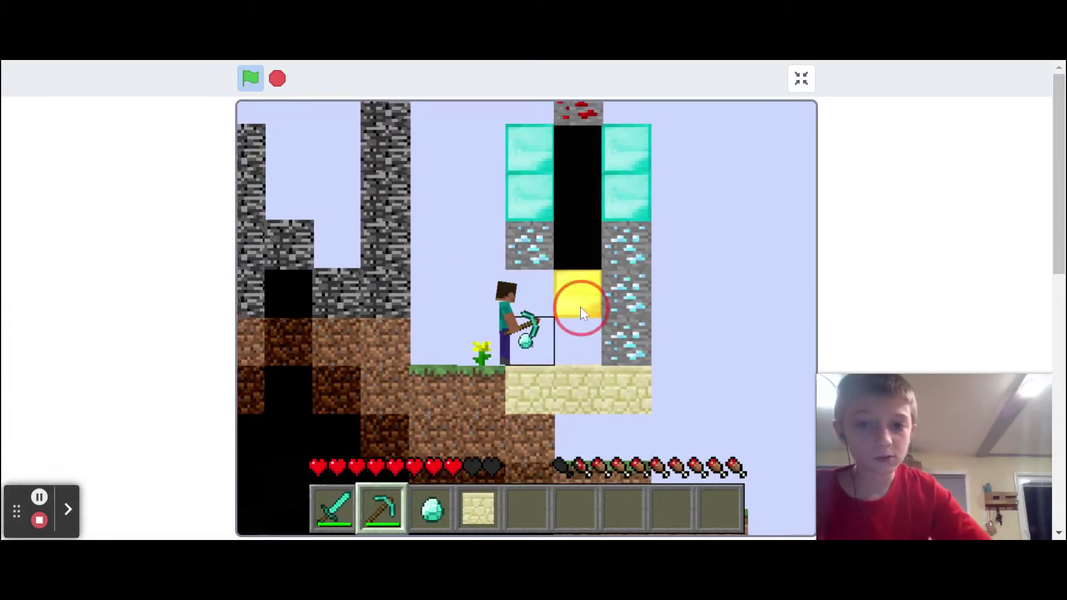
left_click(580, 307)
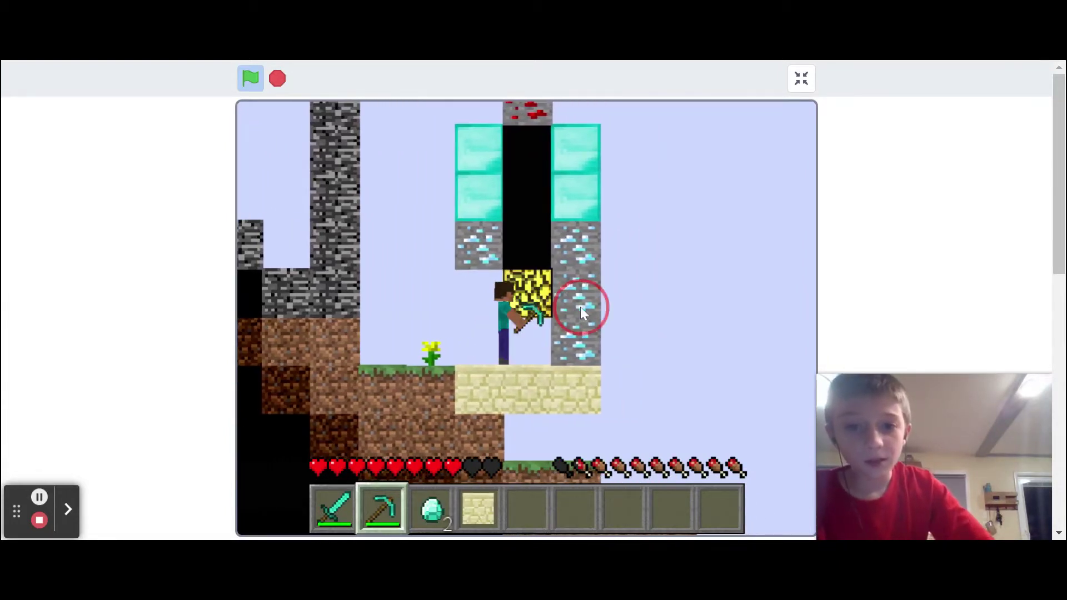
key("d")
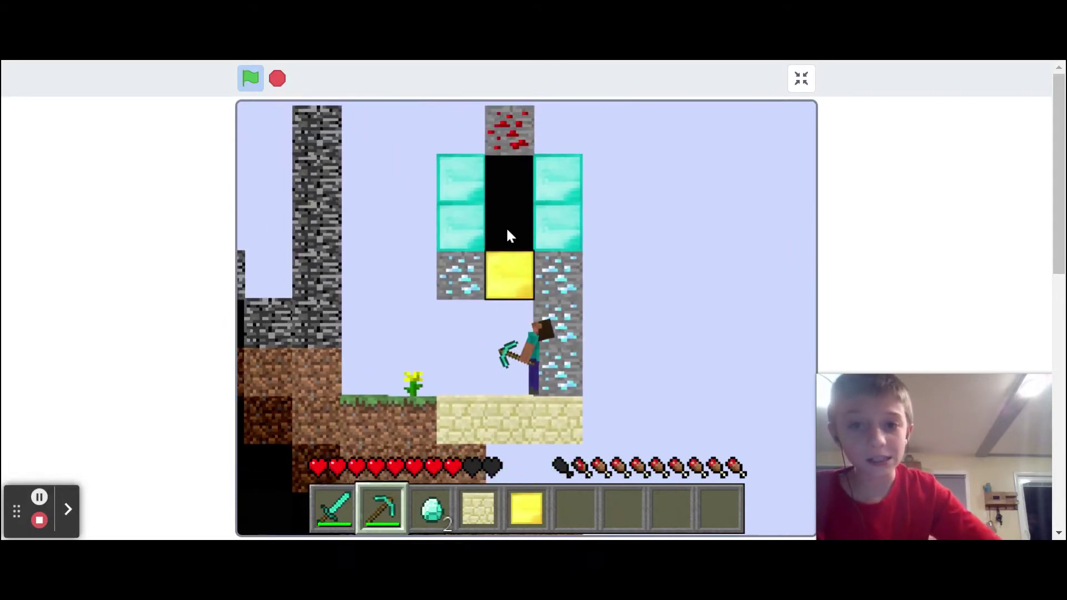
left_click(505, 227)
left_click(499, 178)
key("a")
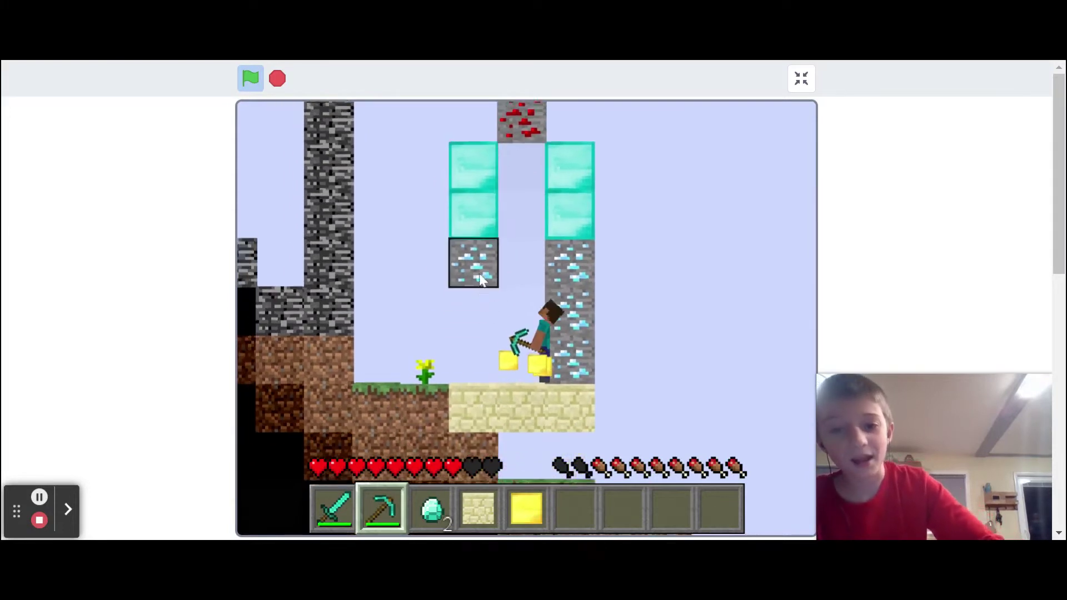
Mine the column of diamond ore and diamond blocks, collecting the drops
key("a")
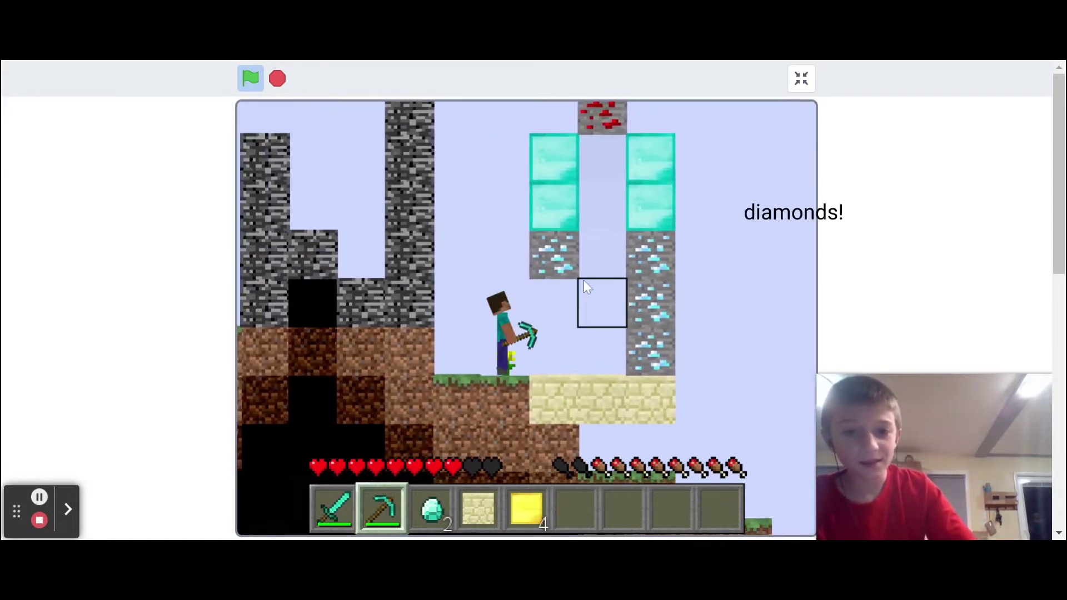
left_click(576, 275)
left_click_drag(578, 278, 563, 194)
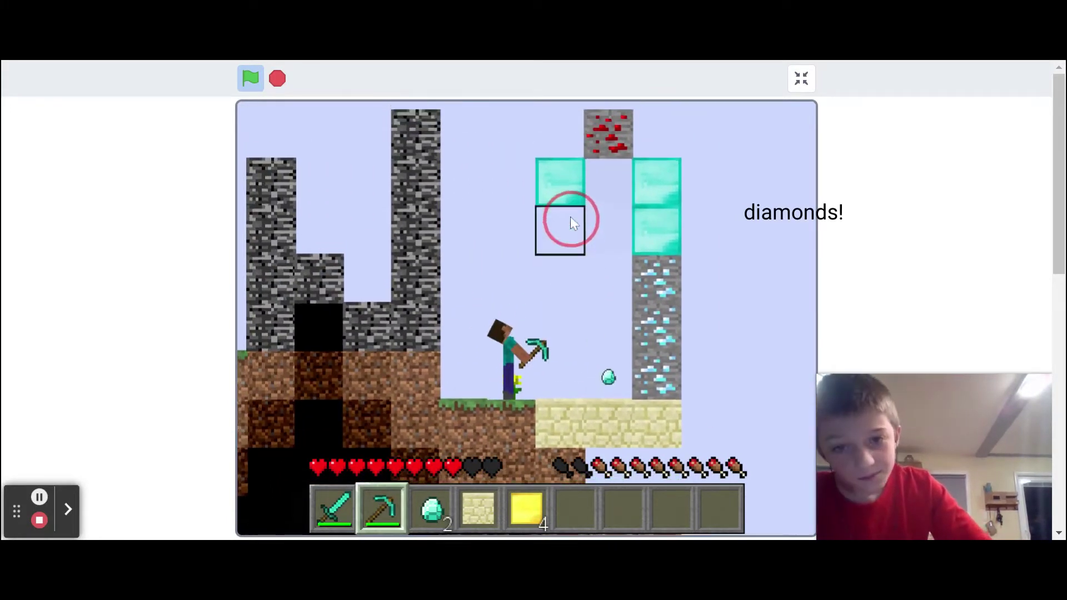
key("d")
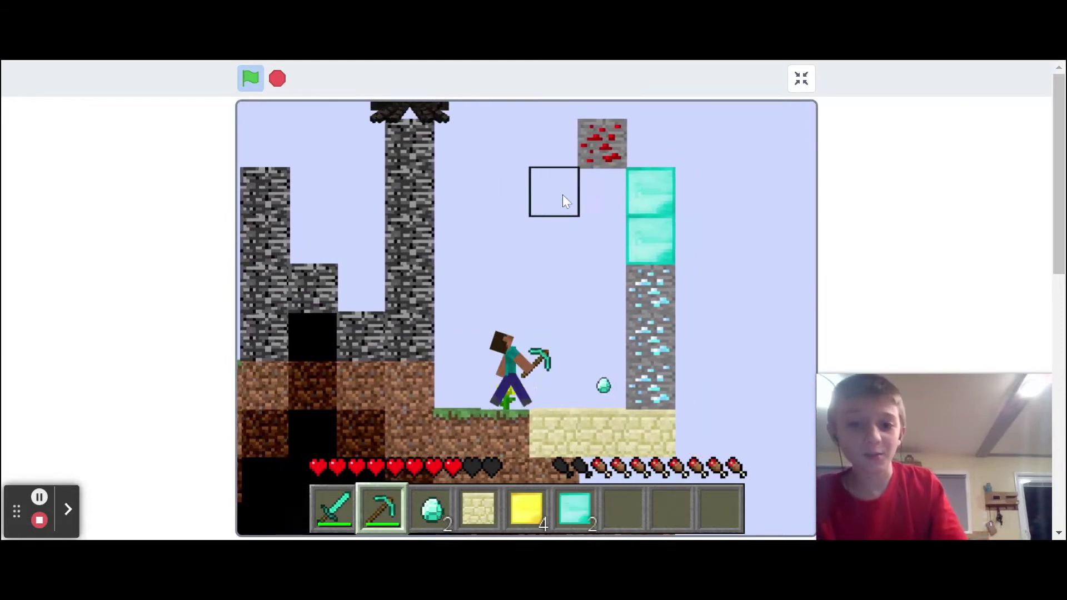
left_click_drag(565, 258, 567, 247)
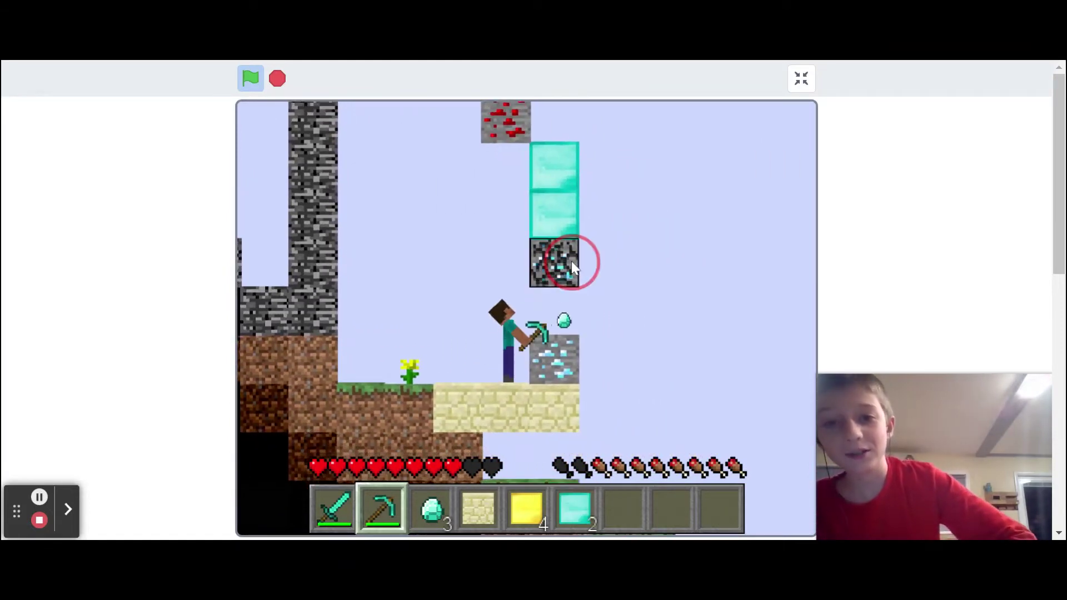
left_click(574, 323)
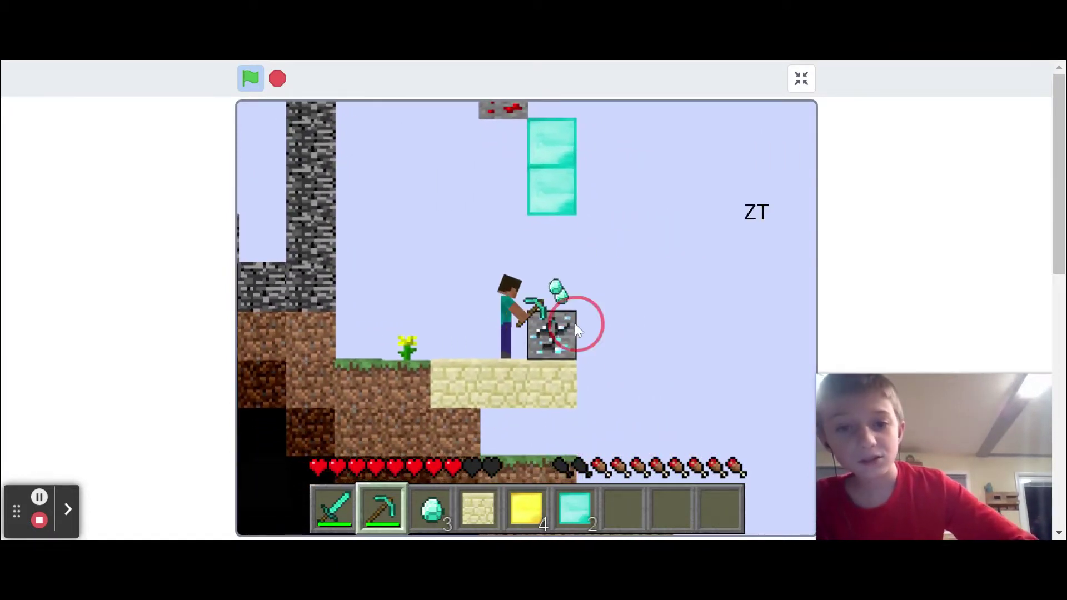
Jump for the diamonds, break the lower and upper diamond blocks, and pick them up
key("d")
key("w")
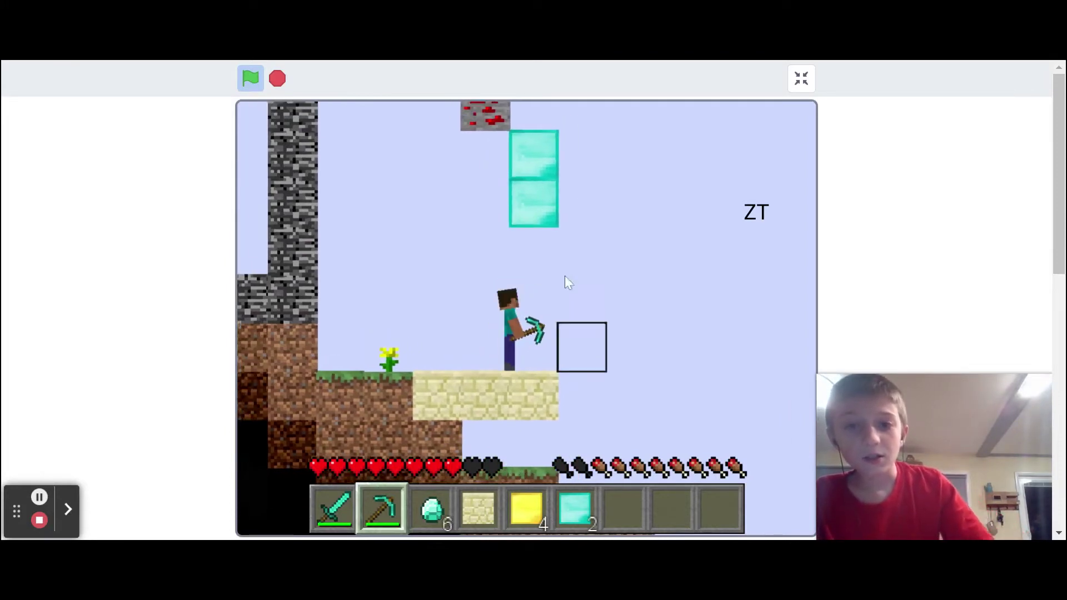
left_click(531, 228)
left_click(532, 185)
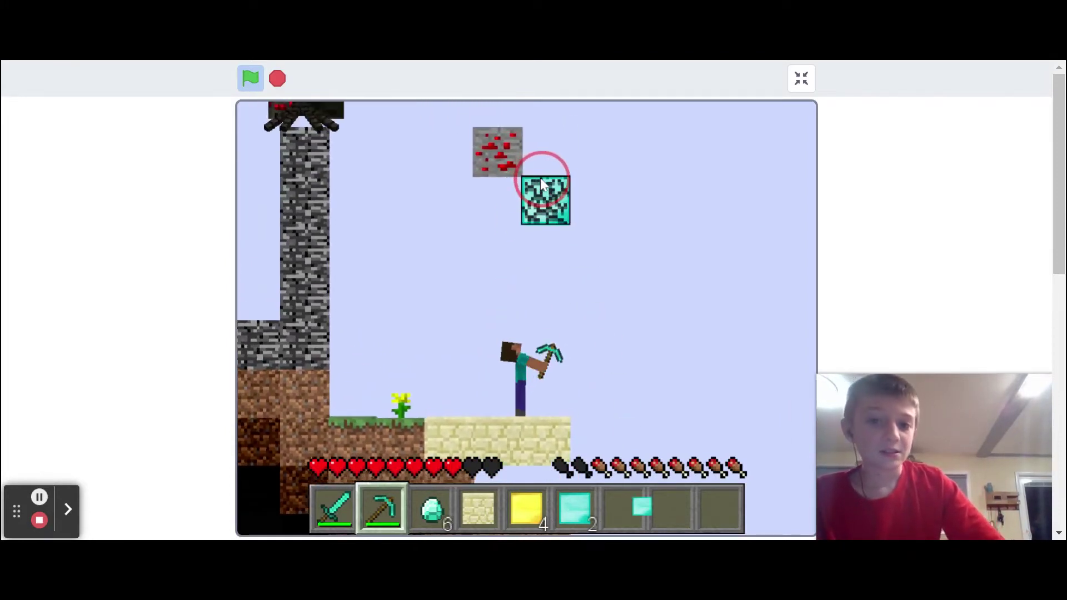
key("d")
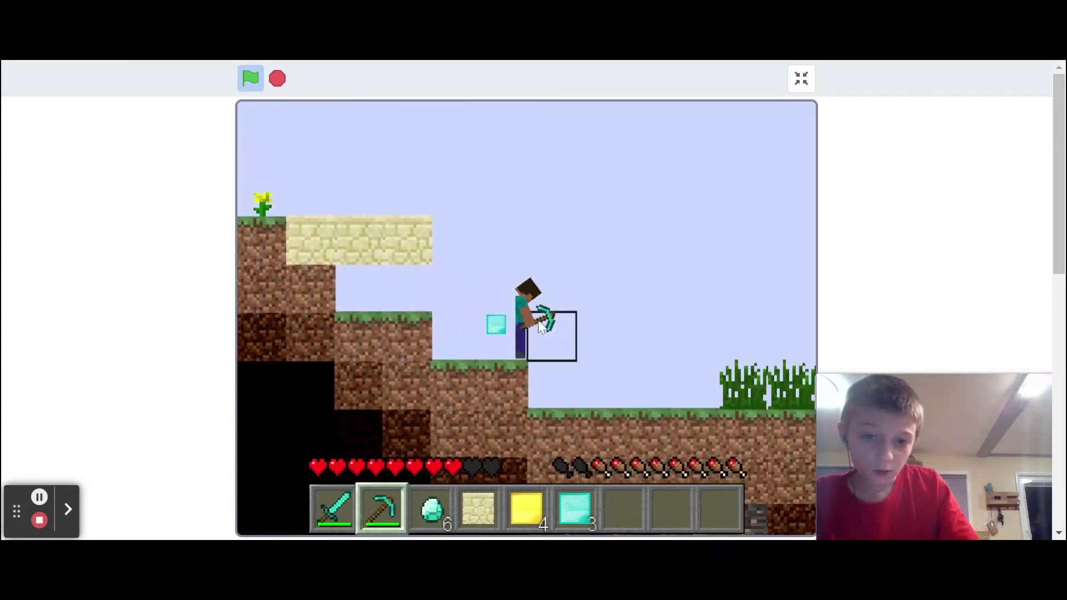
Break the sand block beside the player and collect the dropped sand
left_click(517, 273)
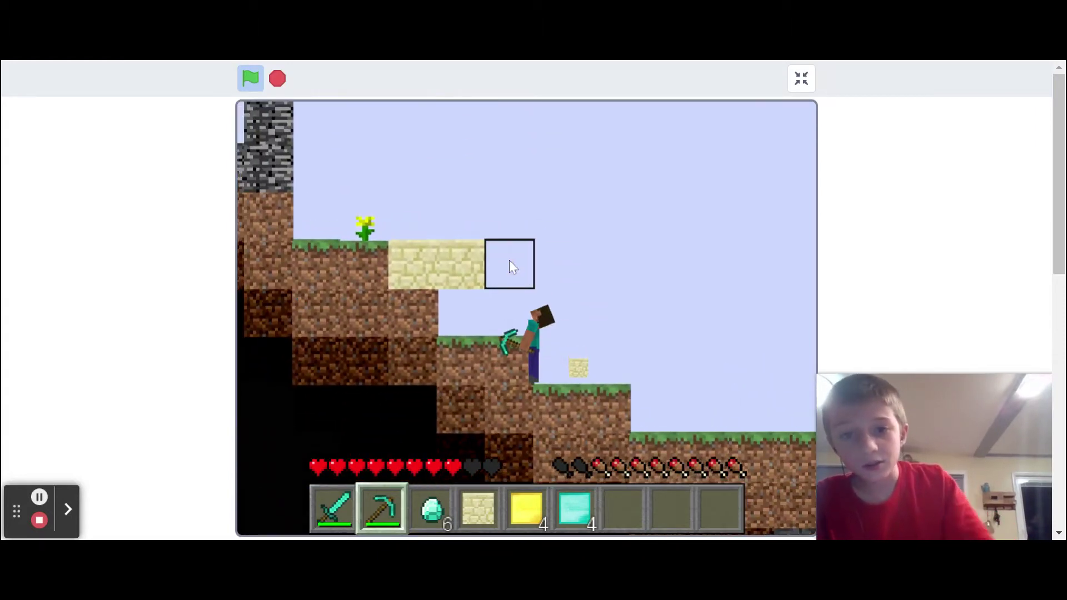
key("d")
key("w")
key("a")
key("w")
key("w")
key("a")
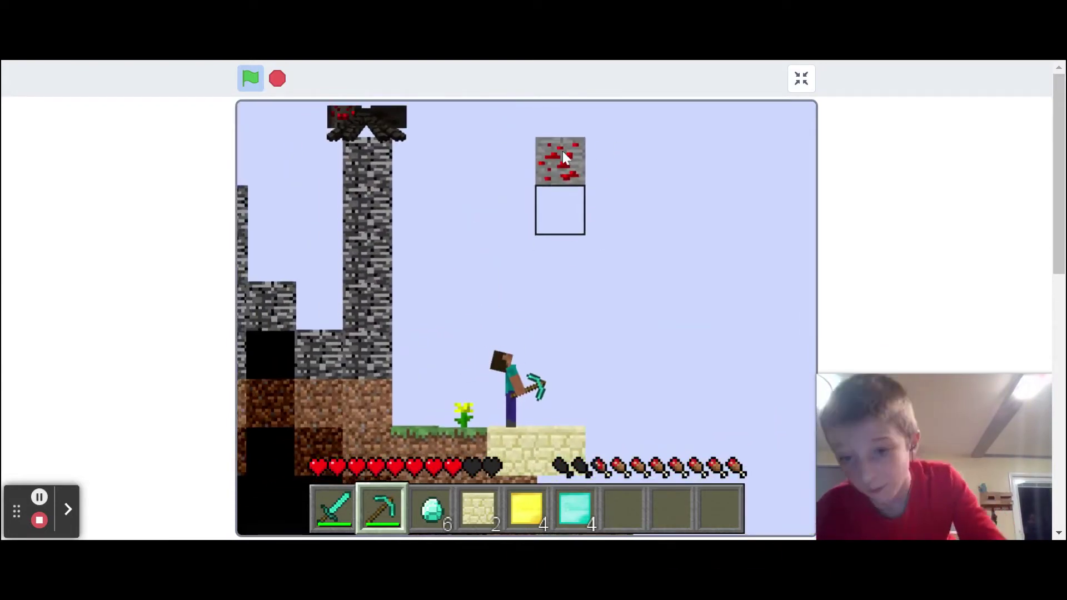
key("w")
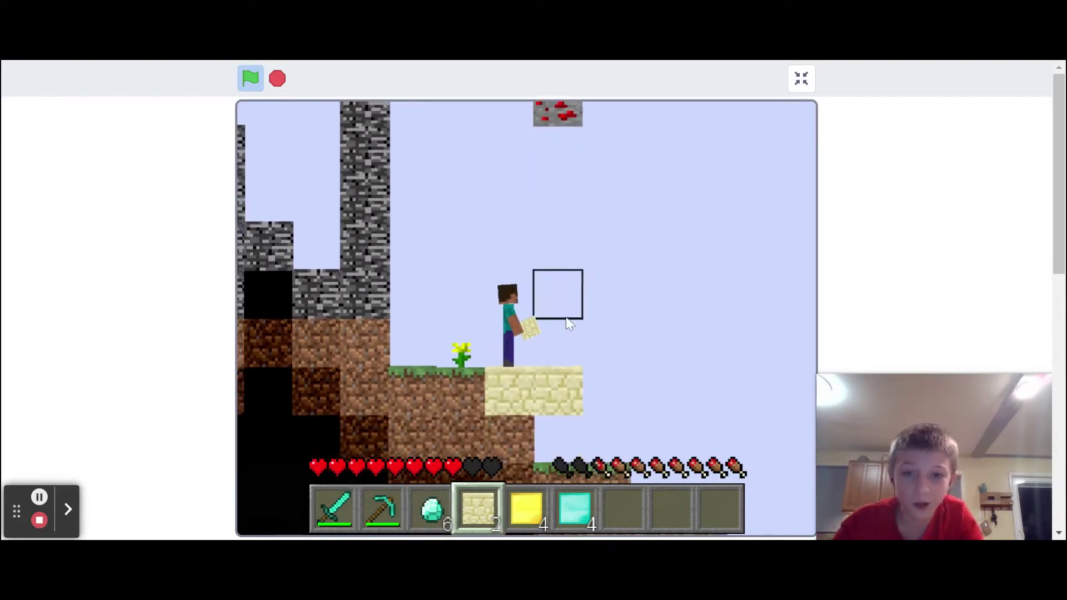
Stack two sand blocks into a pillar under the redstone ore, climb it, and re-equip the pickaxe
left_click(560, 327)
key("w")
left_click(561, 314)
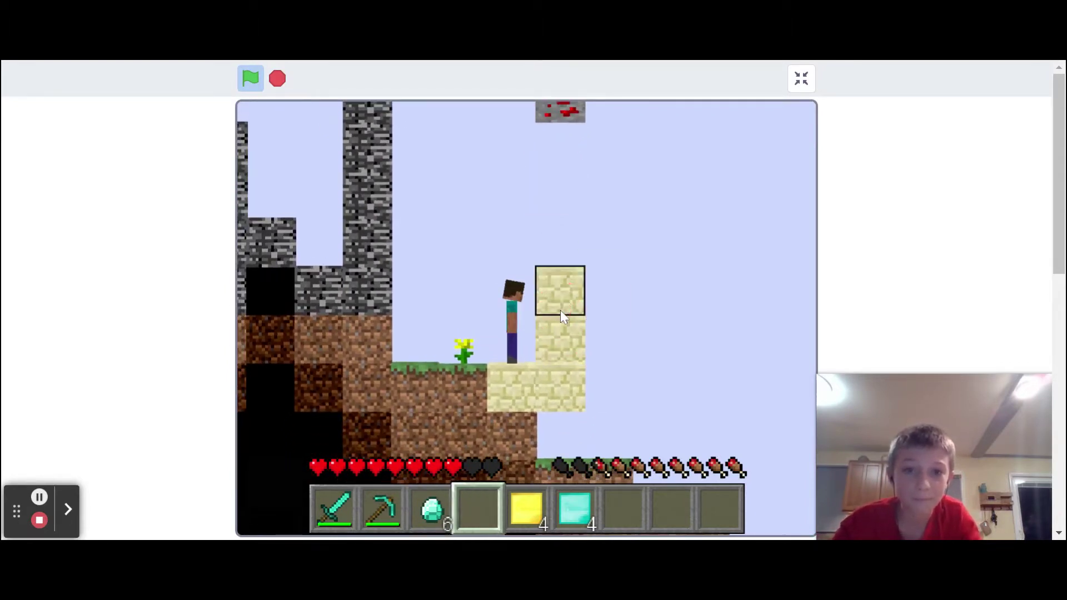
key("w")
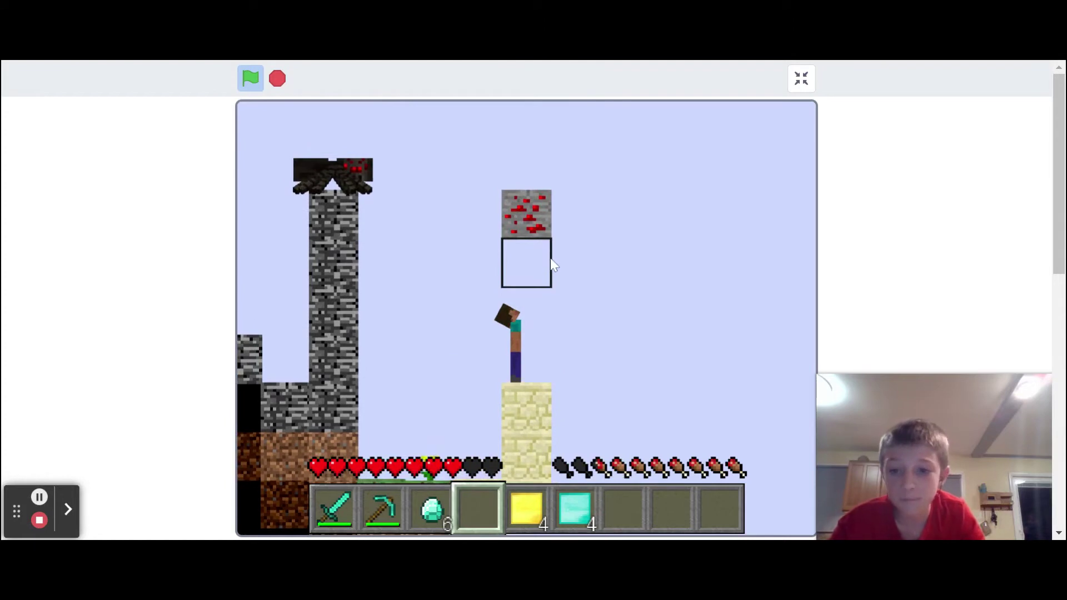
key("2")
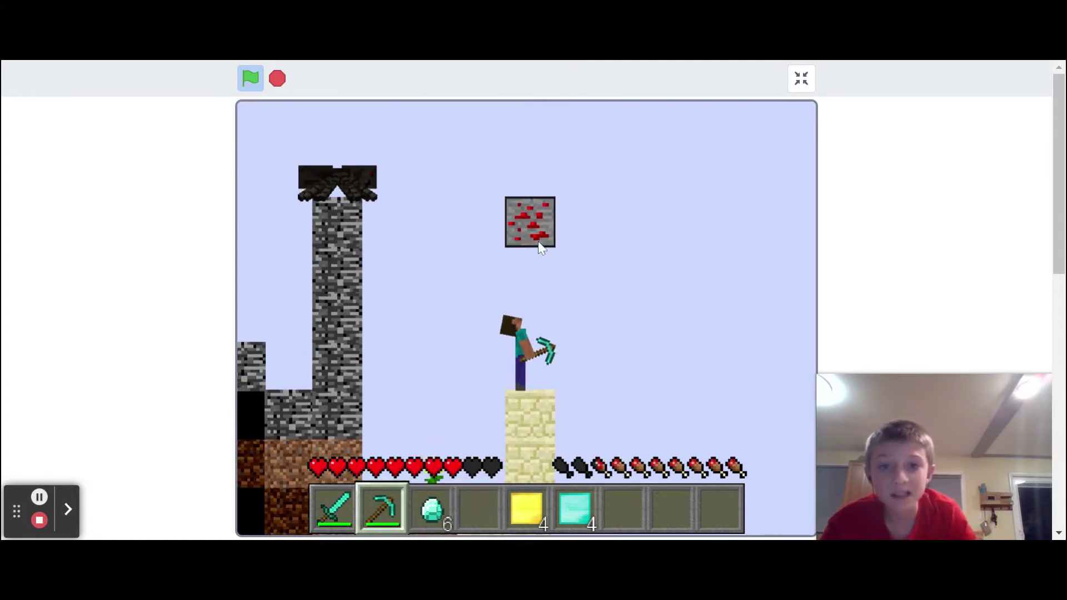
Mine and collect the redstone ore for 5 redstone, then break and collect the hillside sand block
left_click(538, 241)
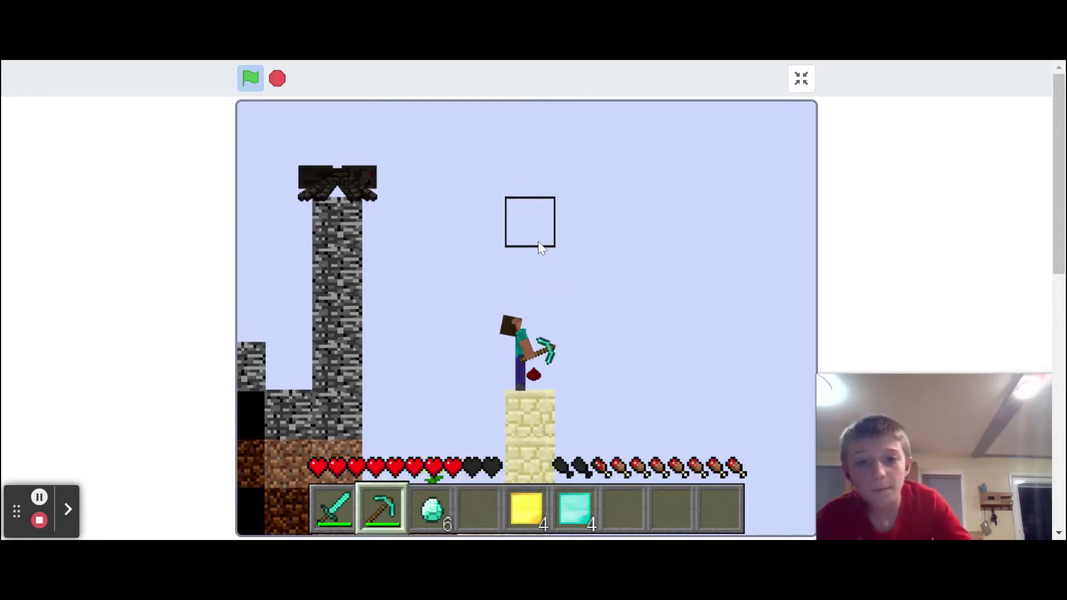
key("a")
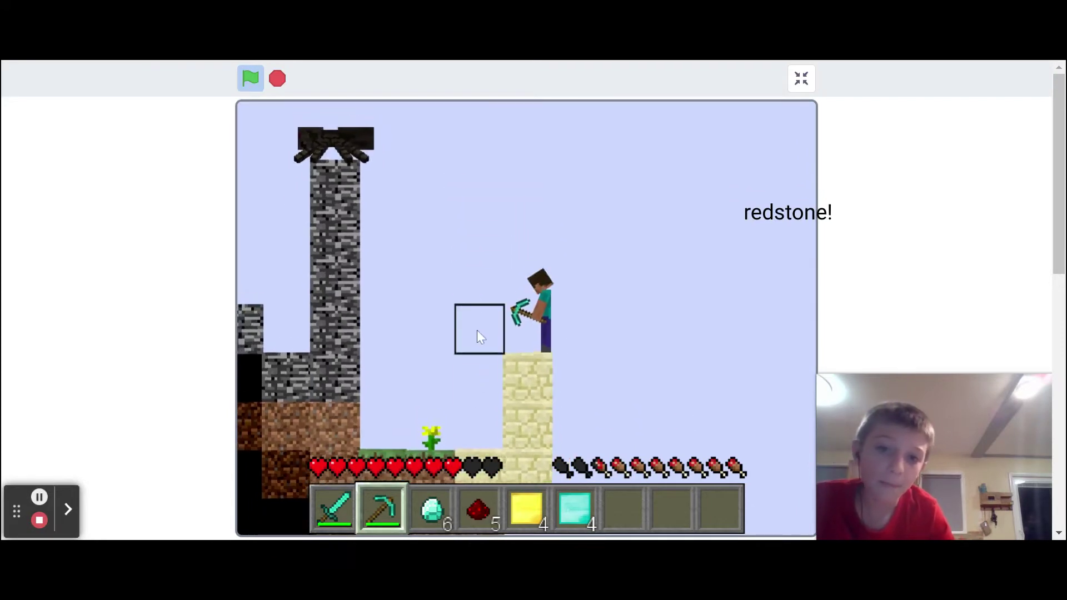
left_click(508, 388)
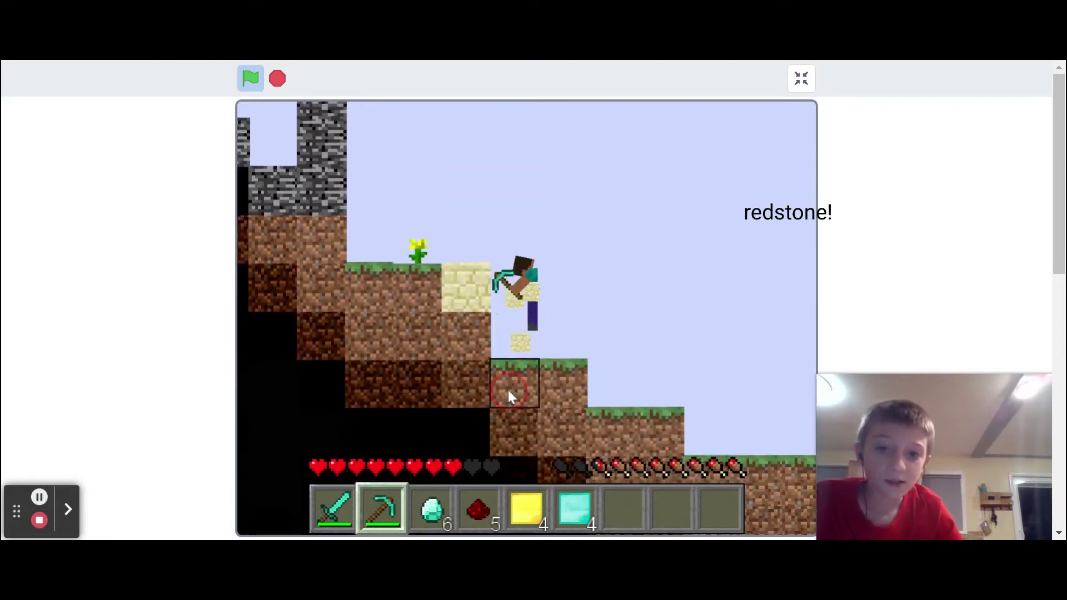
key("d")
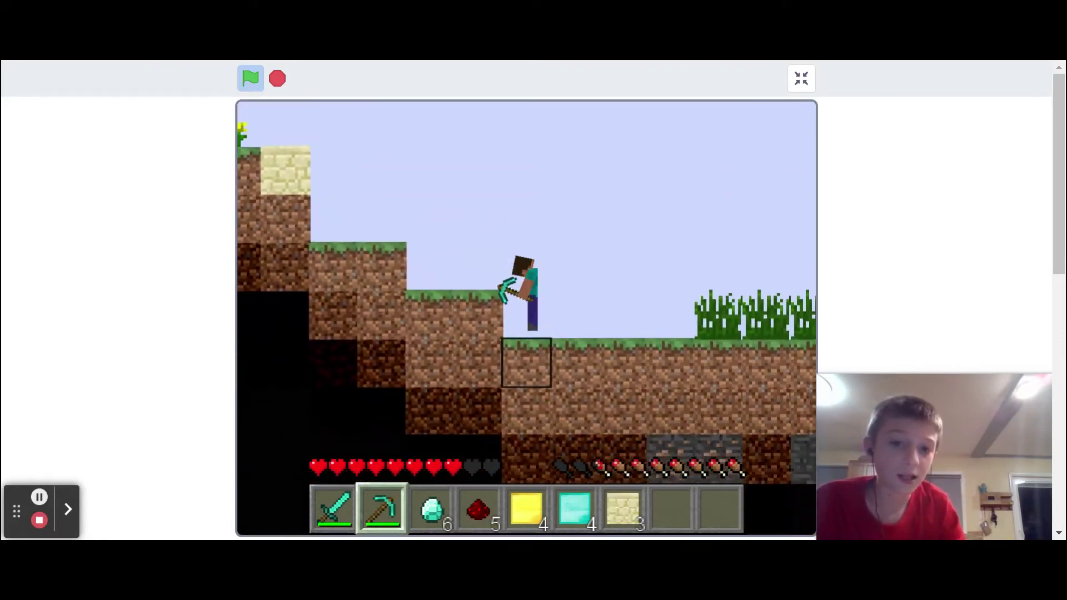
Dig out the dirt below and around the player, collecting it for 6 dirt
left_click(633, 397)
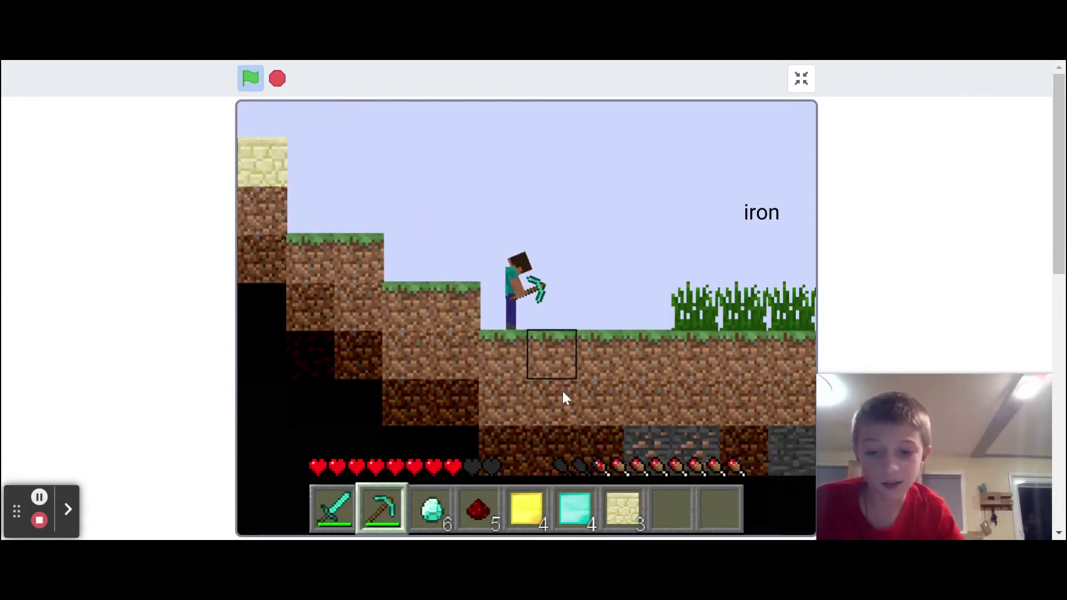
key("4")
key("5")
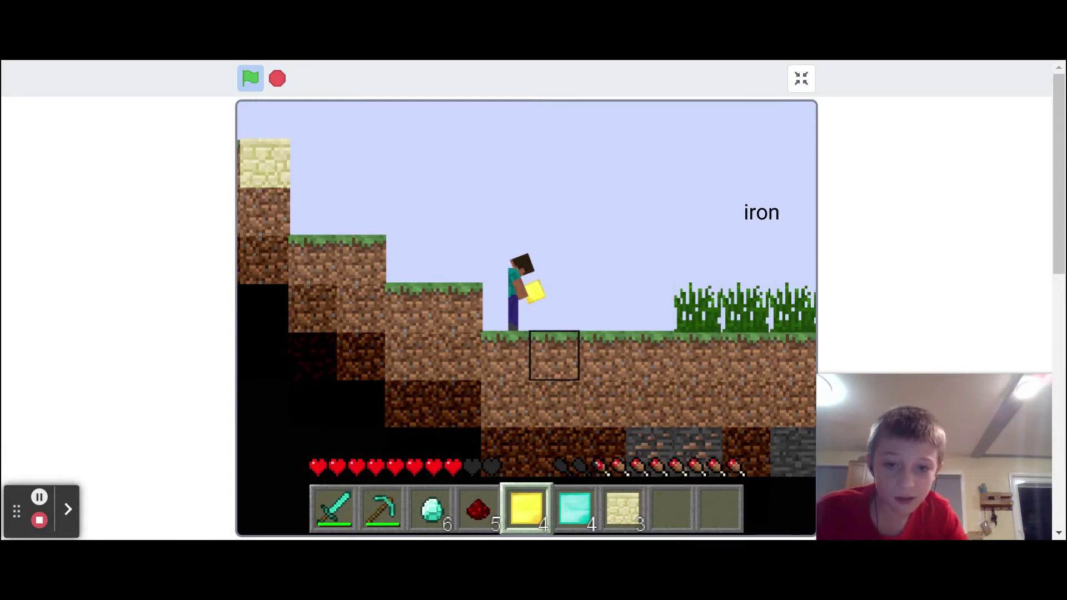
left_click(558, 390)
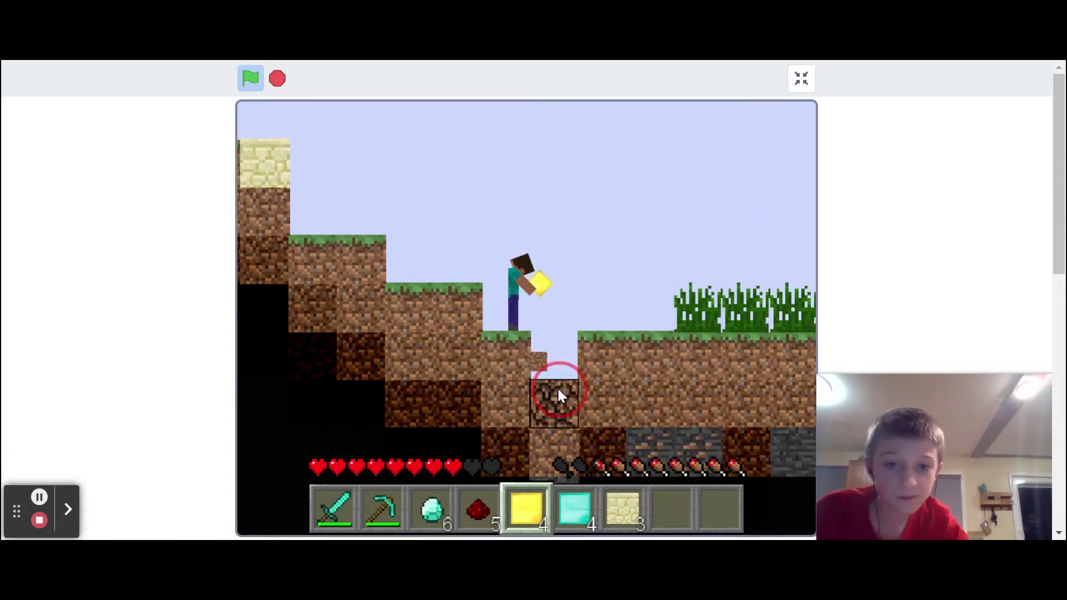
key("d")
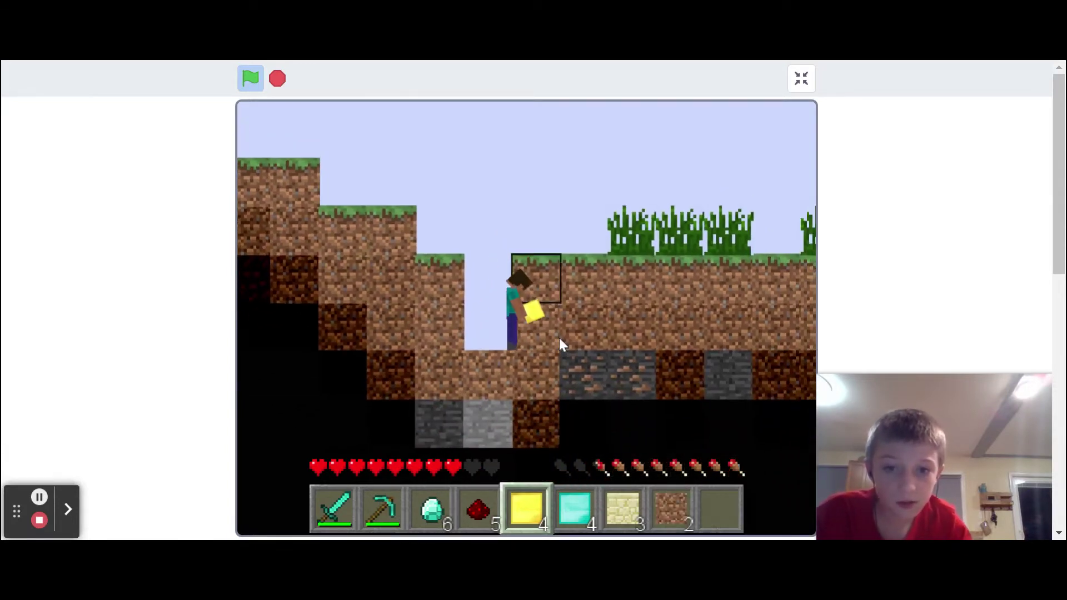
left_click(558, 338)
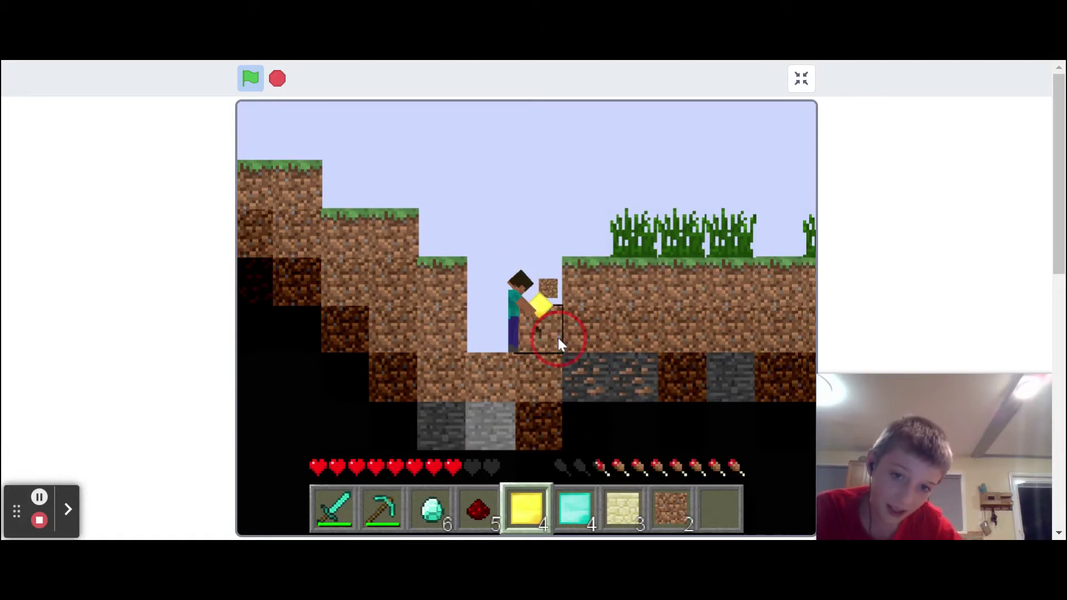
left_click(573, 323)
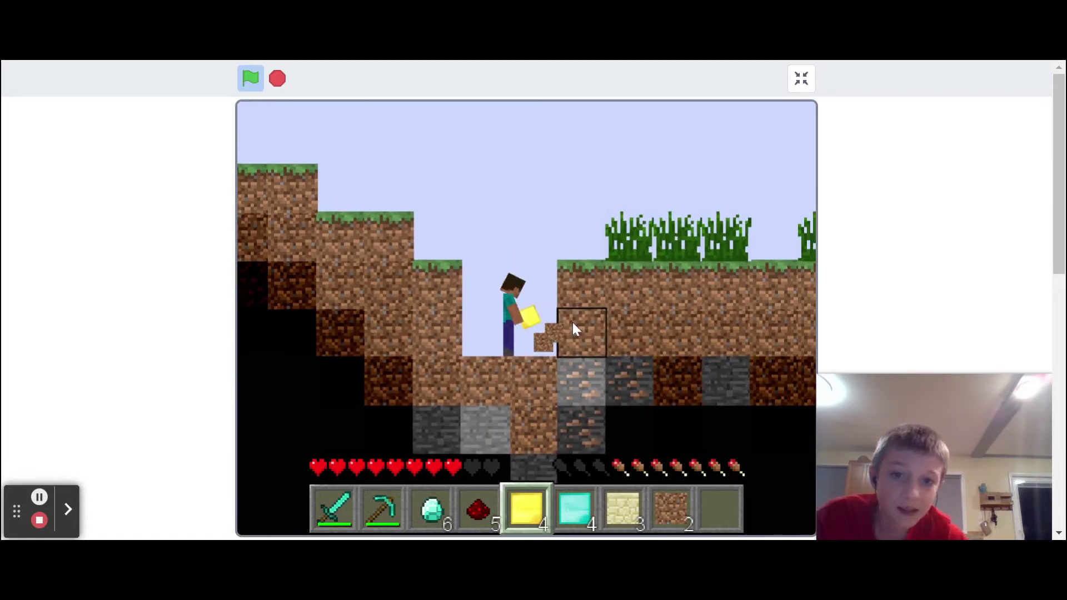
left_click_drag(573, 321, 576, 293)
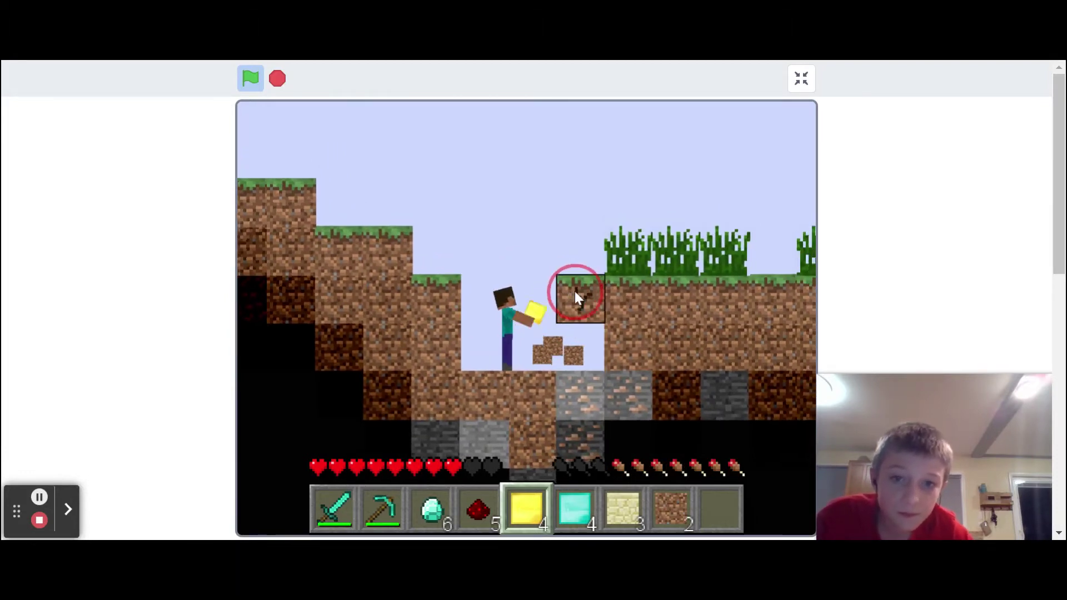
key("d")
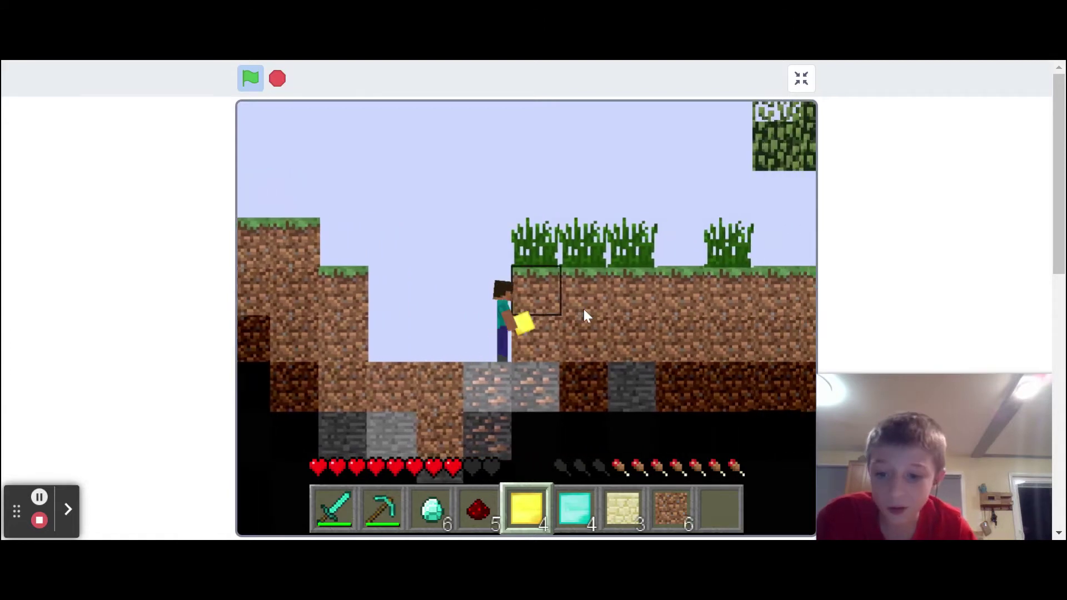
With the pickaxe, dig down through the stone and mine the iron ore
key("2")
left_click(525, 359)
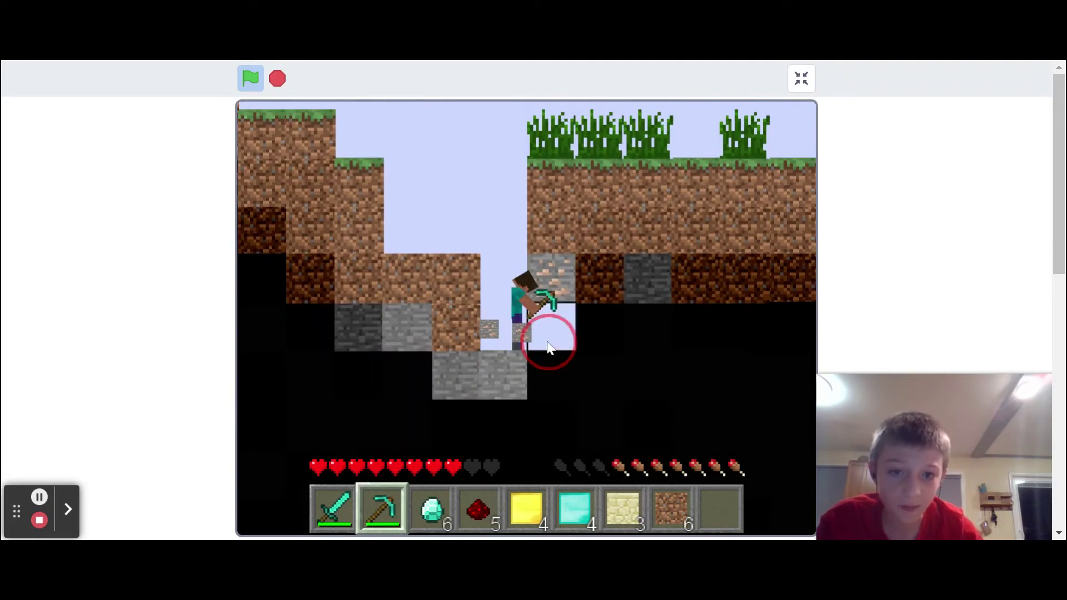
left_click_drag(525, 357, 551, 300)
left_click(551, 300)
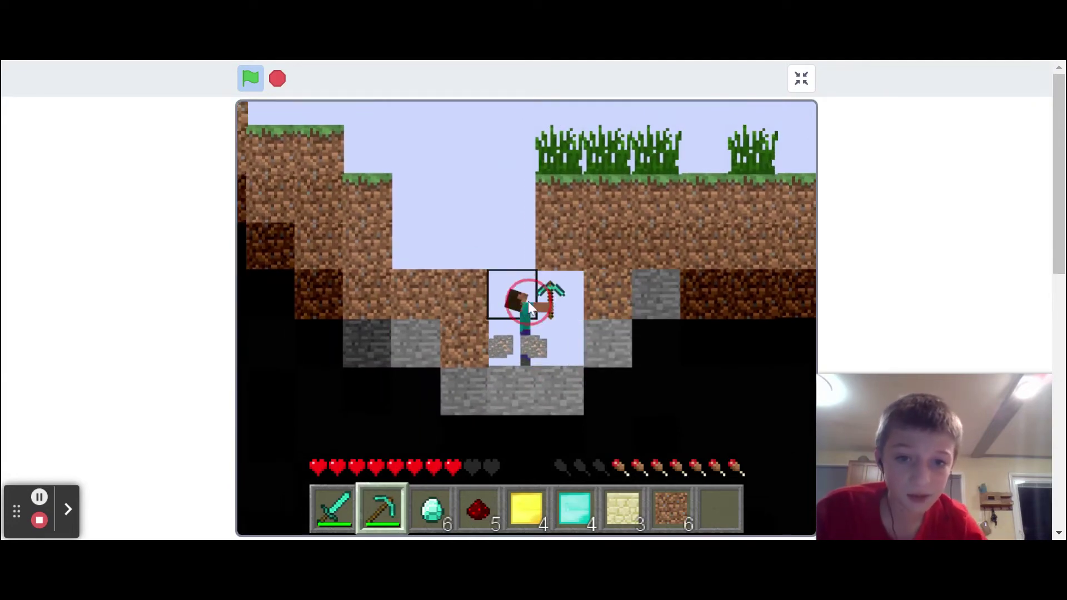
Climb out of the pit, collecting the iron ore, up the dirt steps and bedrock column
key("a")
key("w")
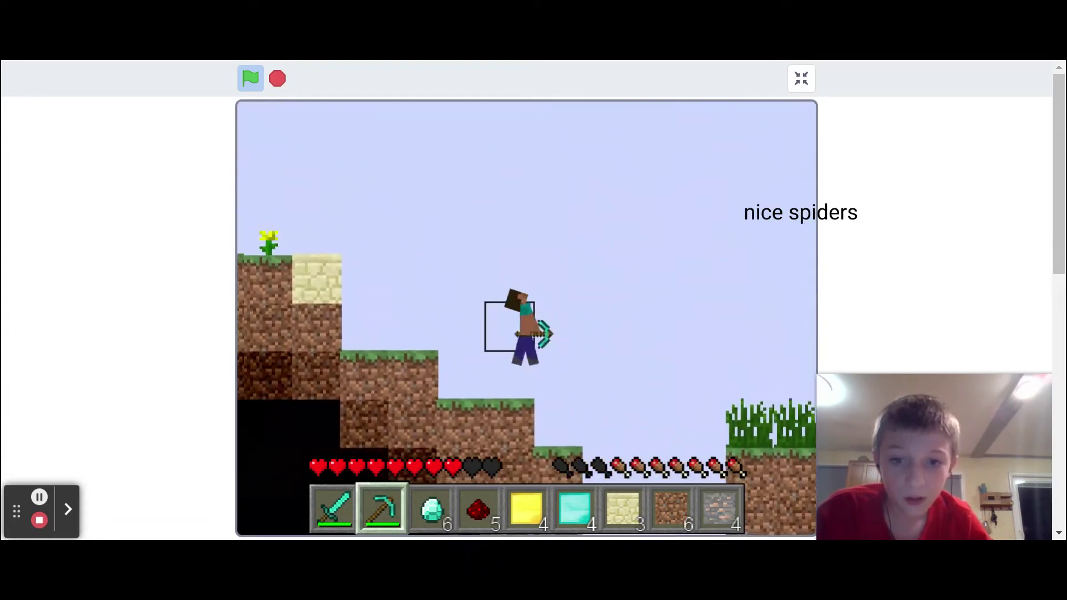
key("a")
key("w")
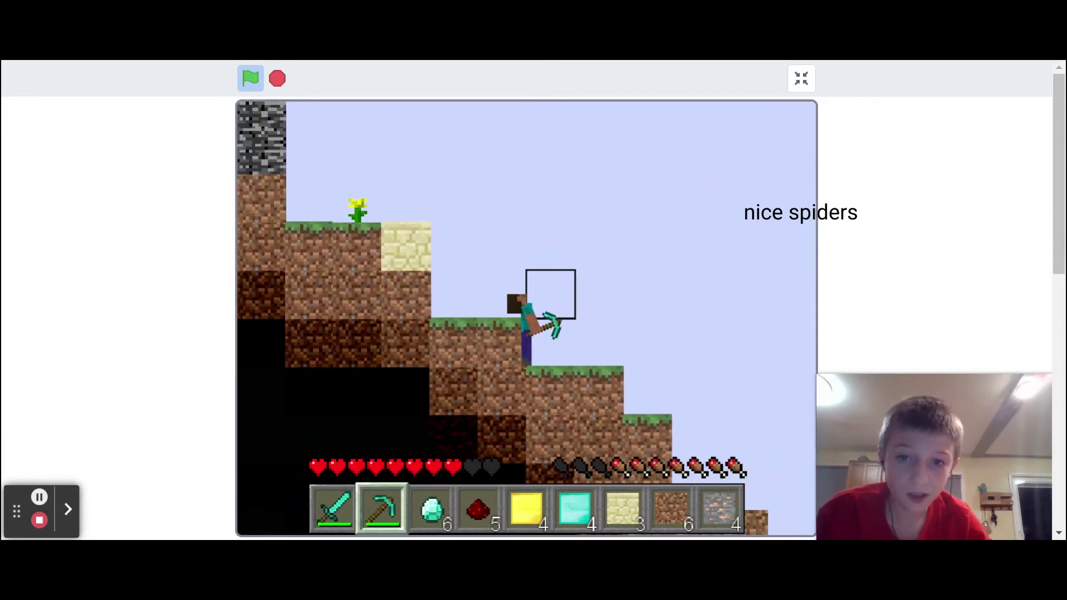
key("a")
key("w")
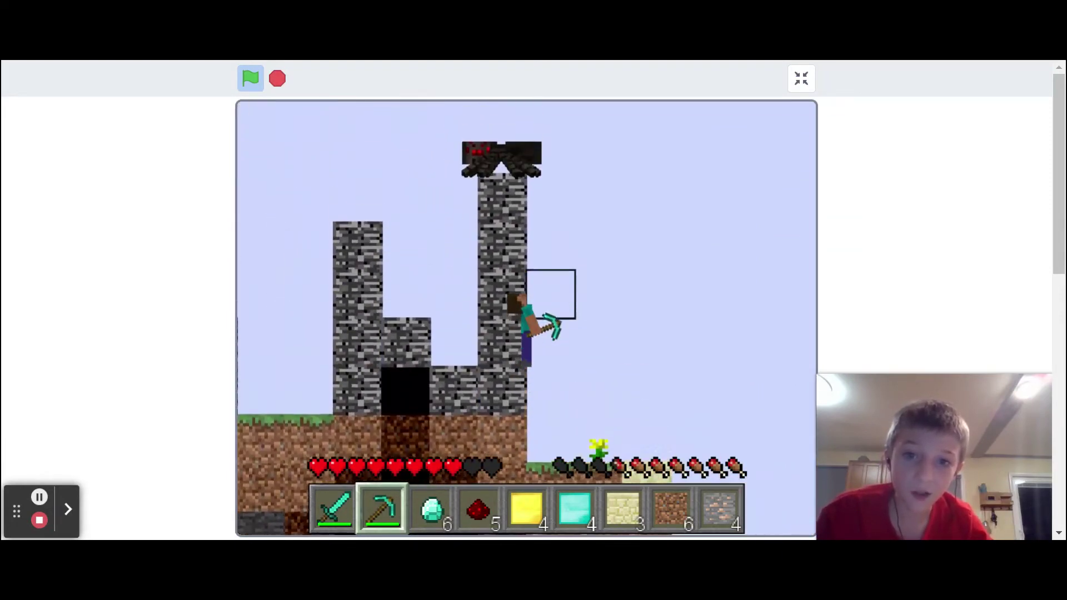
key("d")
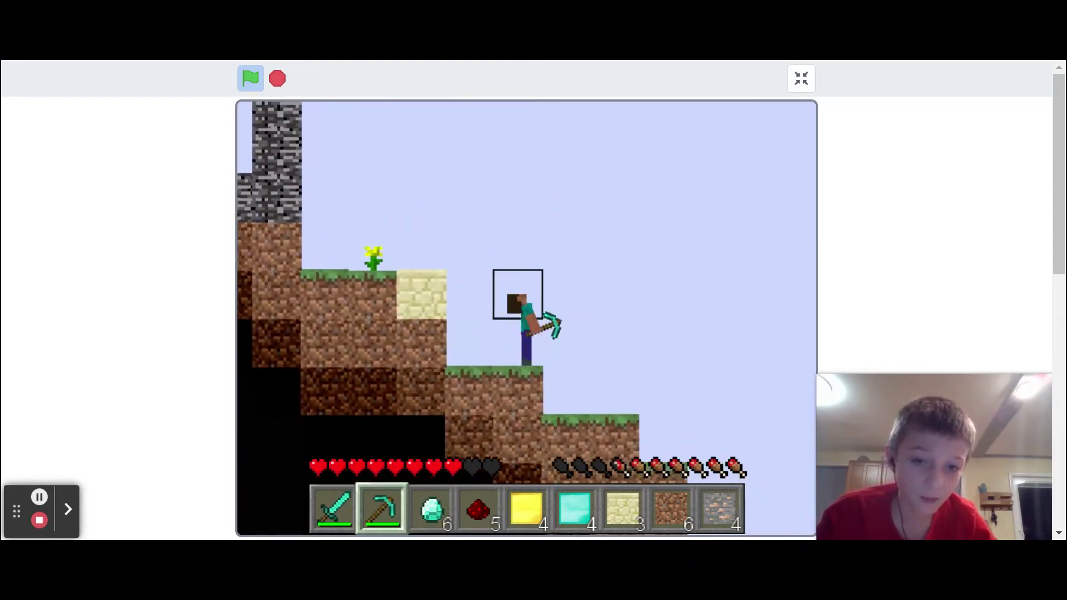
Walk right down the dirt steps and jump the gap toward the birch tree
key("d")
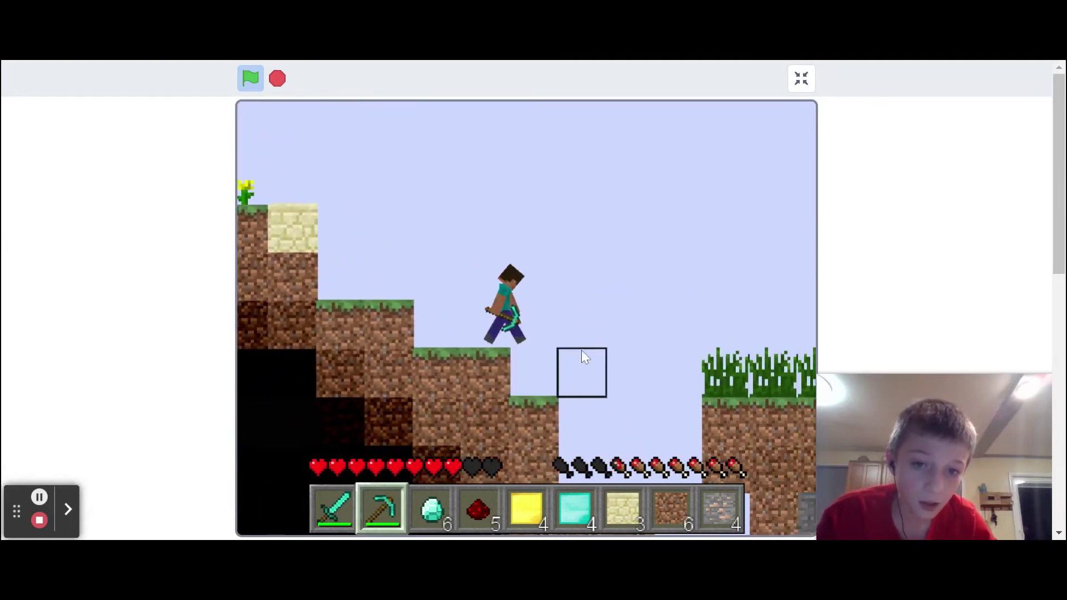
key("w")
key("a")
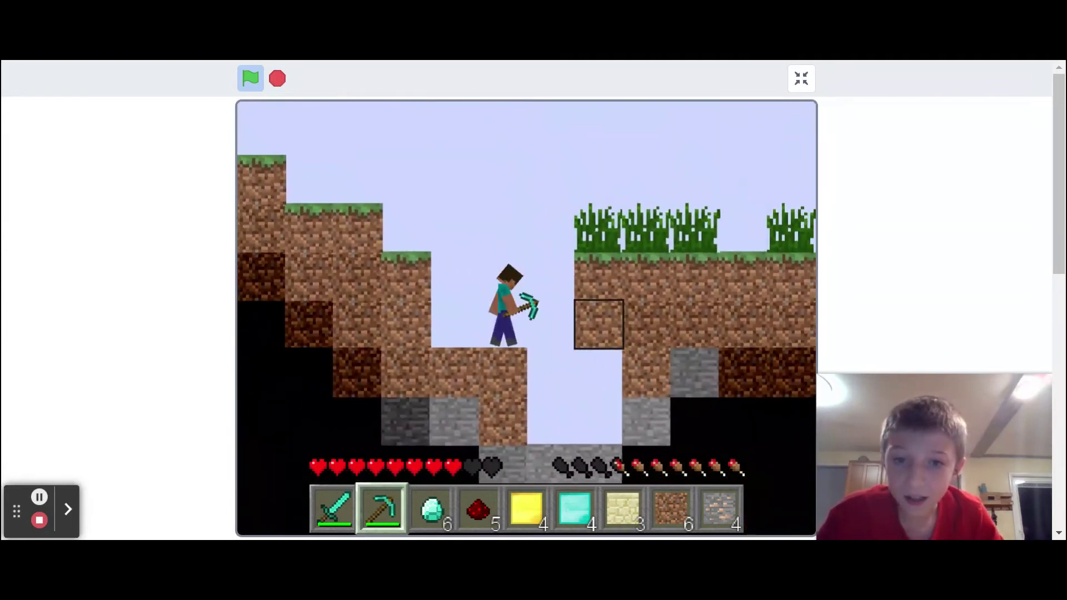
key("d")
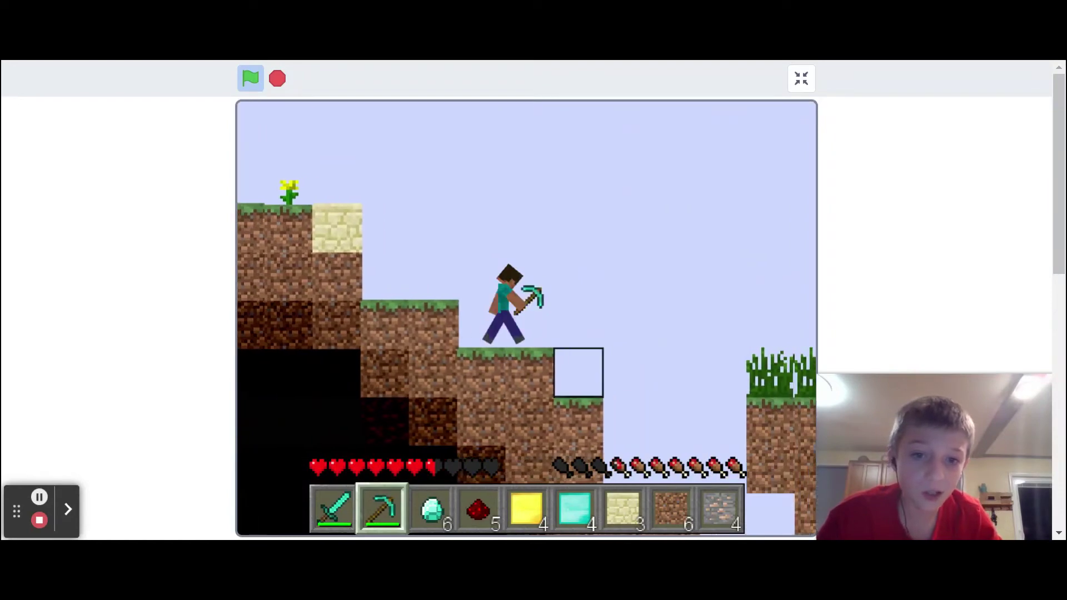
key("d")
key("w")
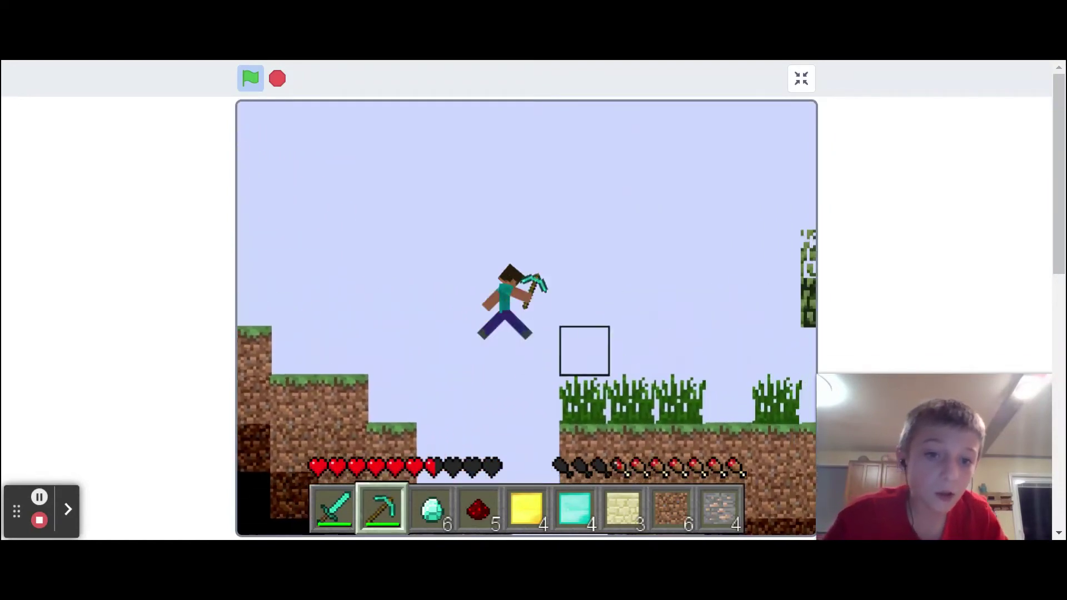
key("d")
Move past the birch tree and flowered dirt block, then drop into the stone shaft
key("w")
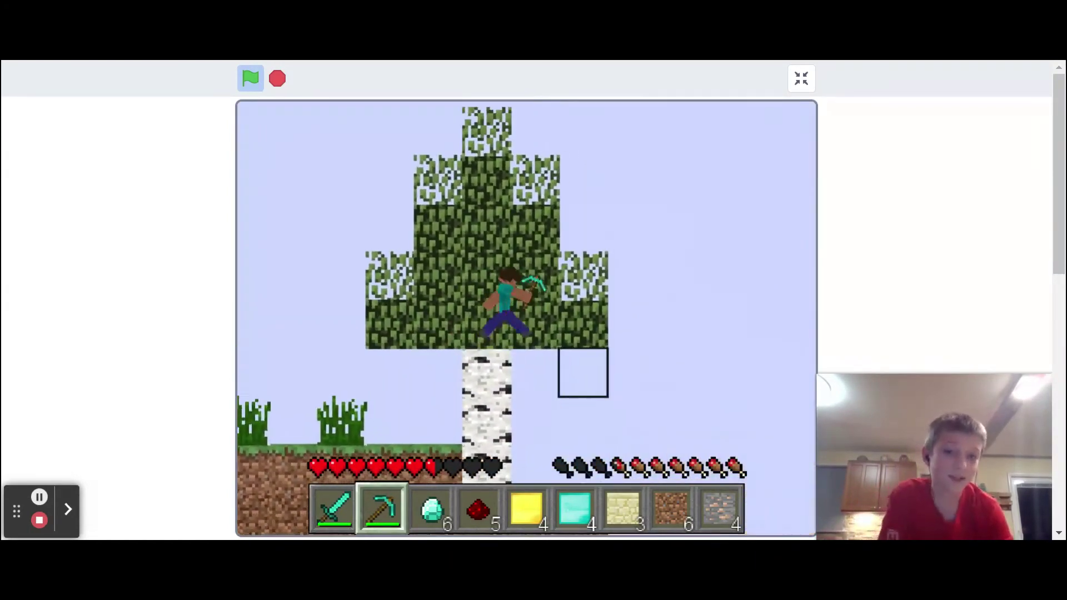
key("d")
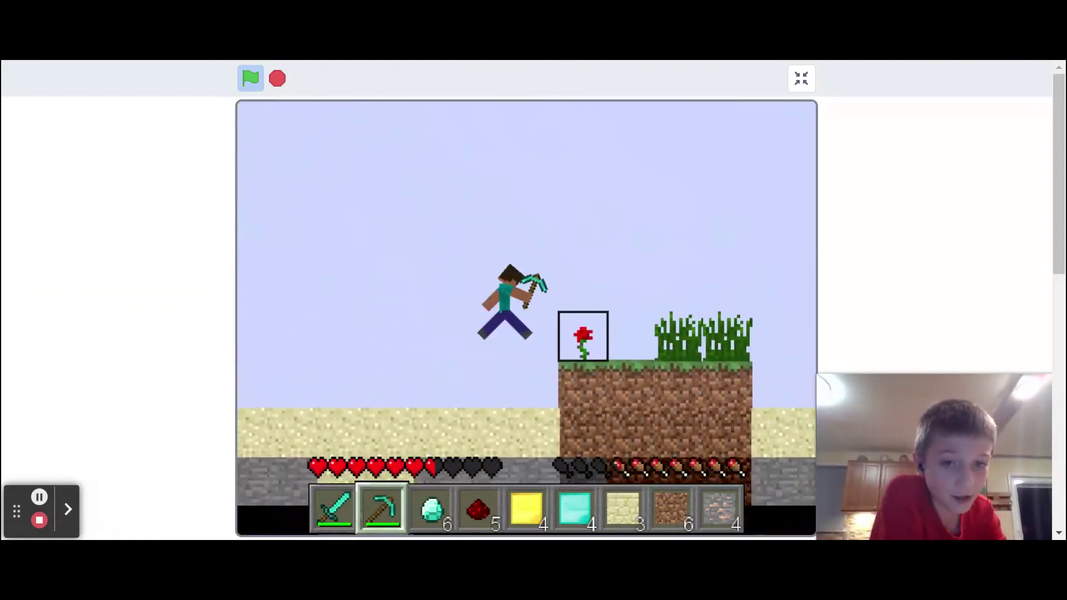
key("d")
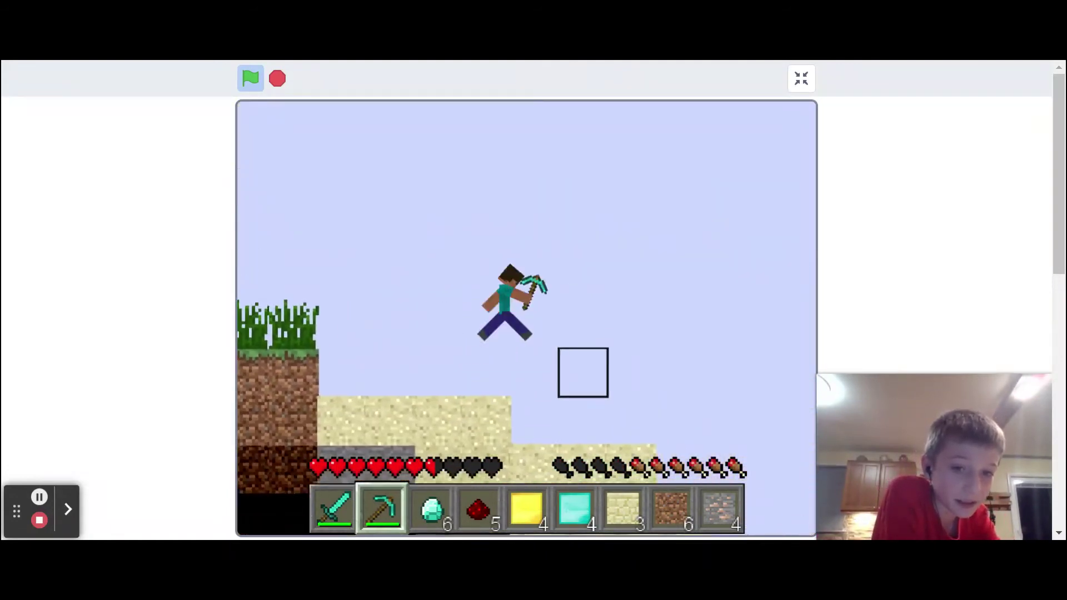
key("d")
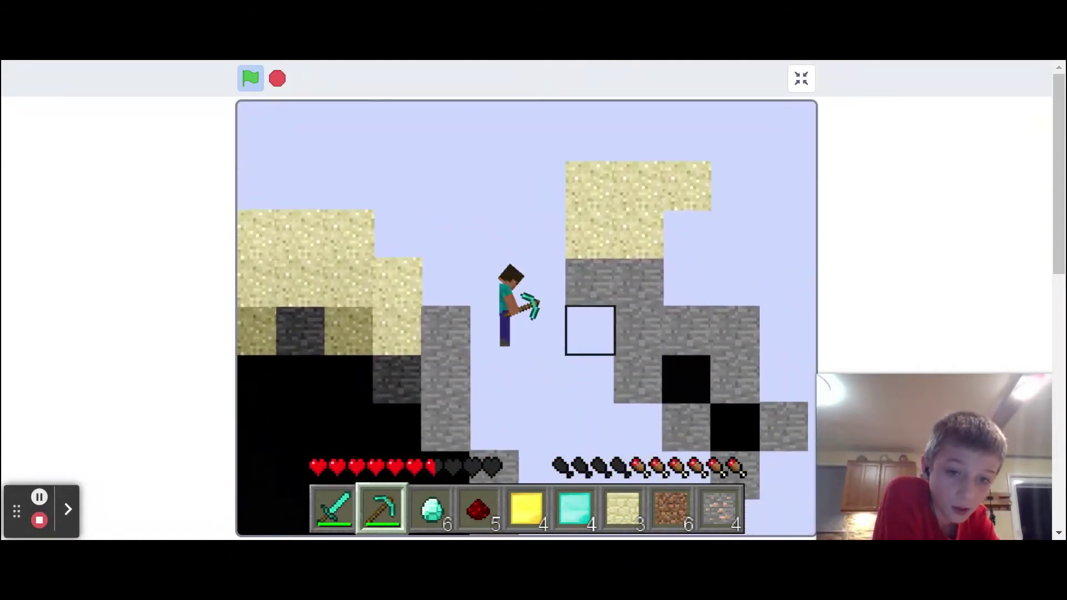
key("d")
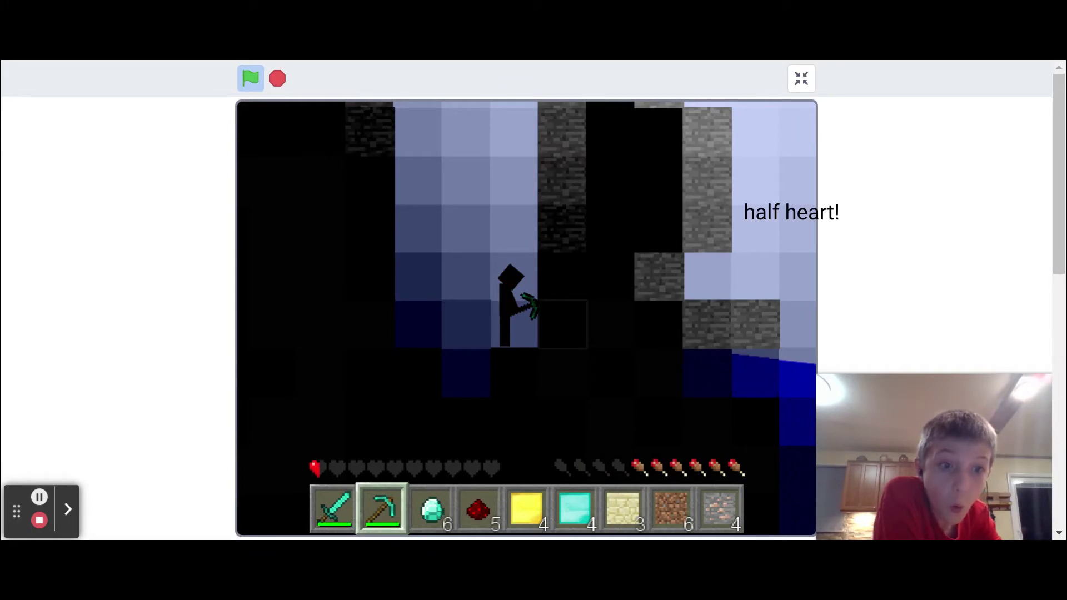
Mine the dark blocks around the player while moving down through the cave
left_click(583, 348)
left_click_drag(587, 314, 643, 332)
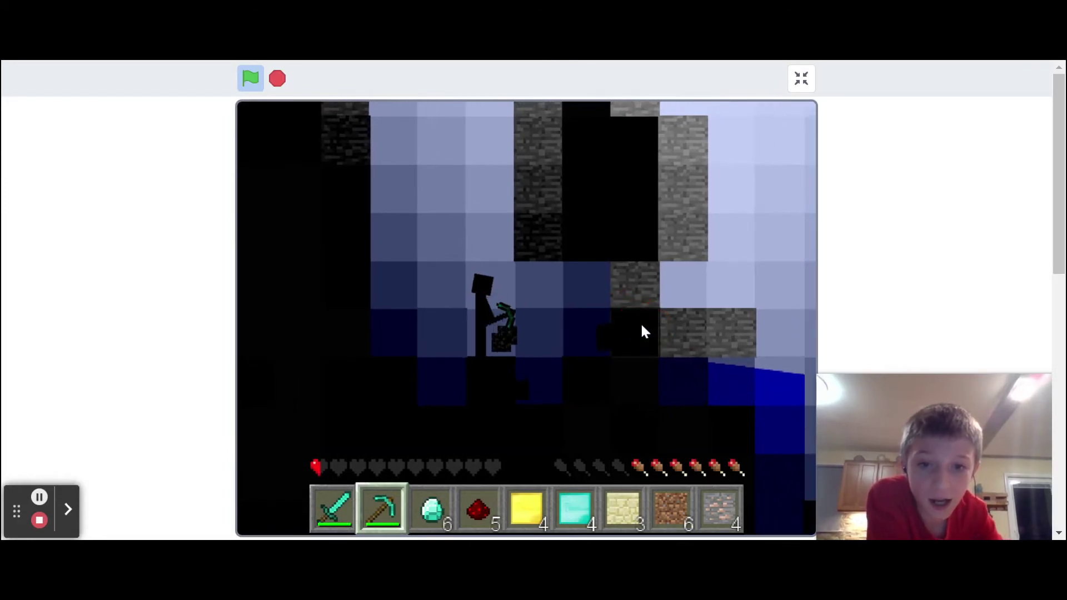
left_click(564, 340)
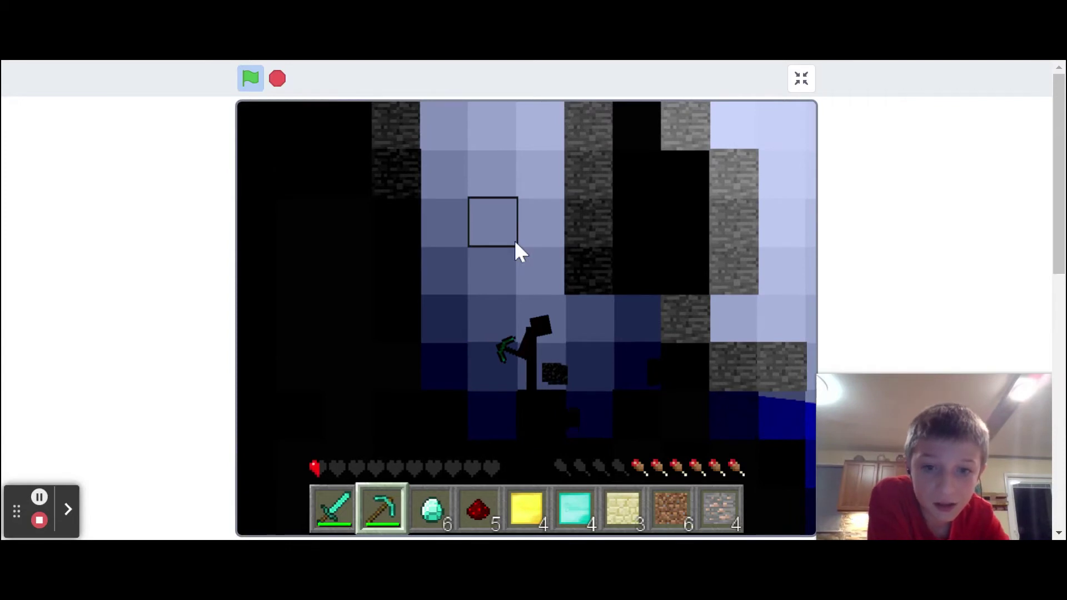
key("d")
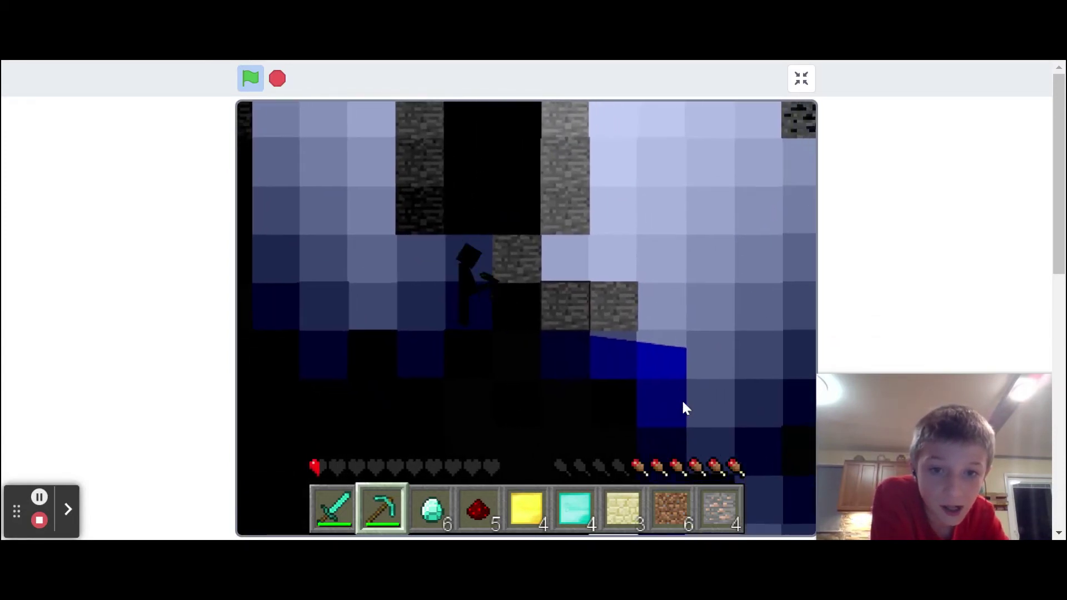
left_click(682, 399)
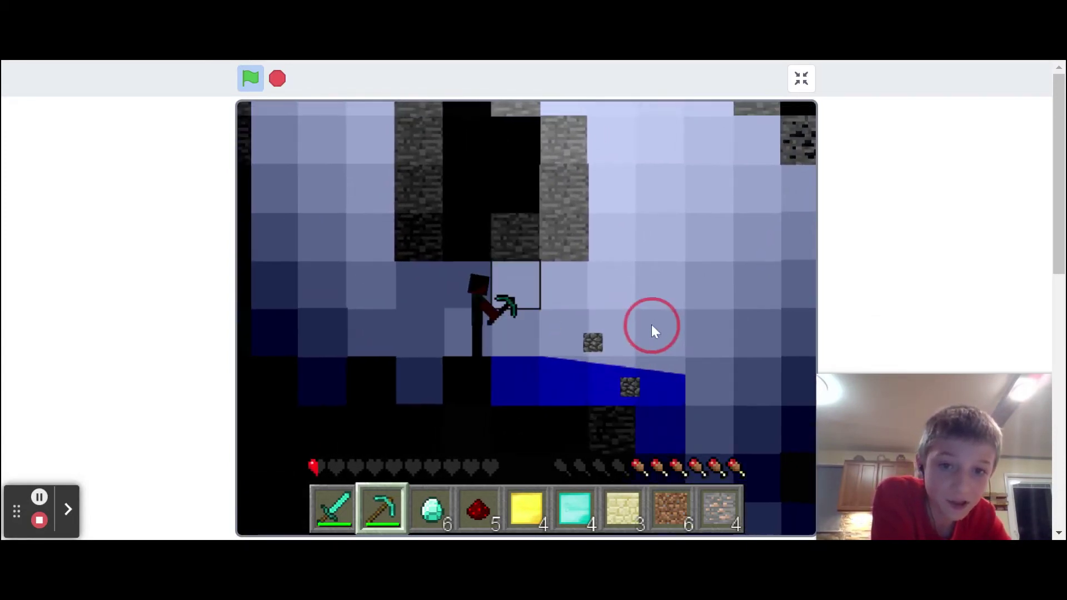
left_click_drag(683, 399, 651, 324)
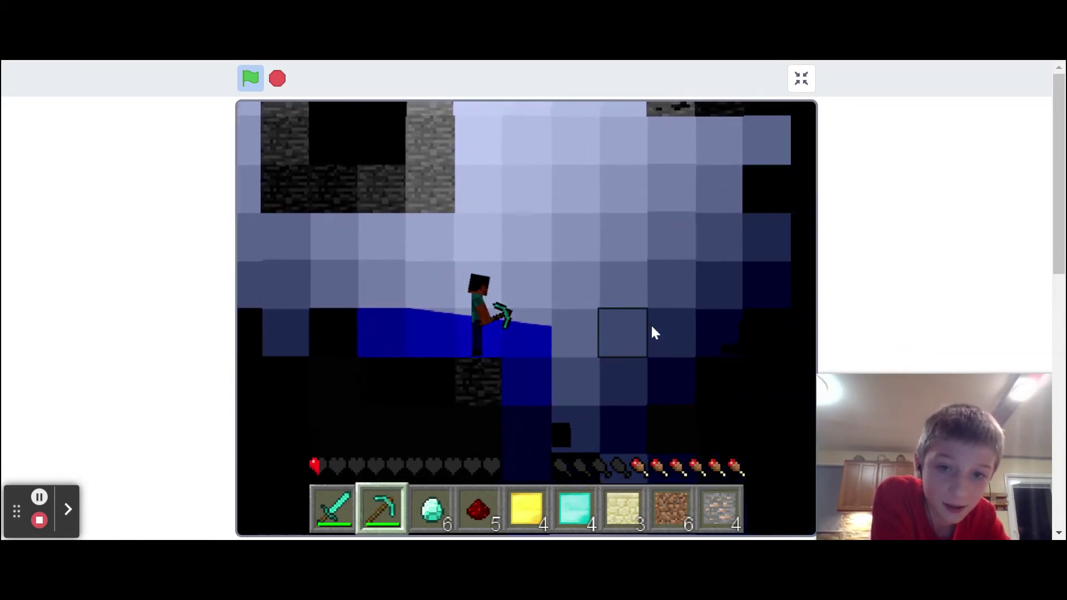
Walk through the cave and wade across the water, then bring up the command box
key("a")
key("d")
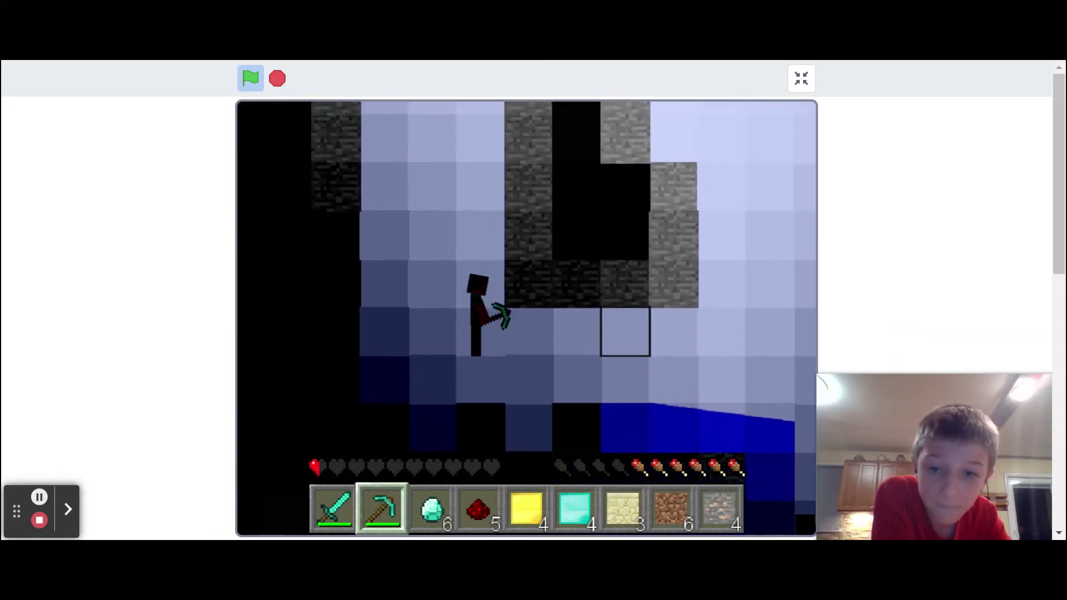
key("d")
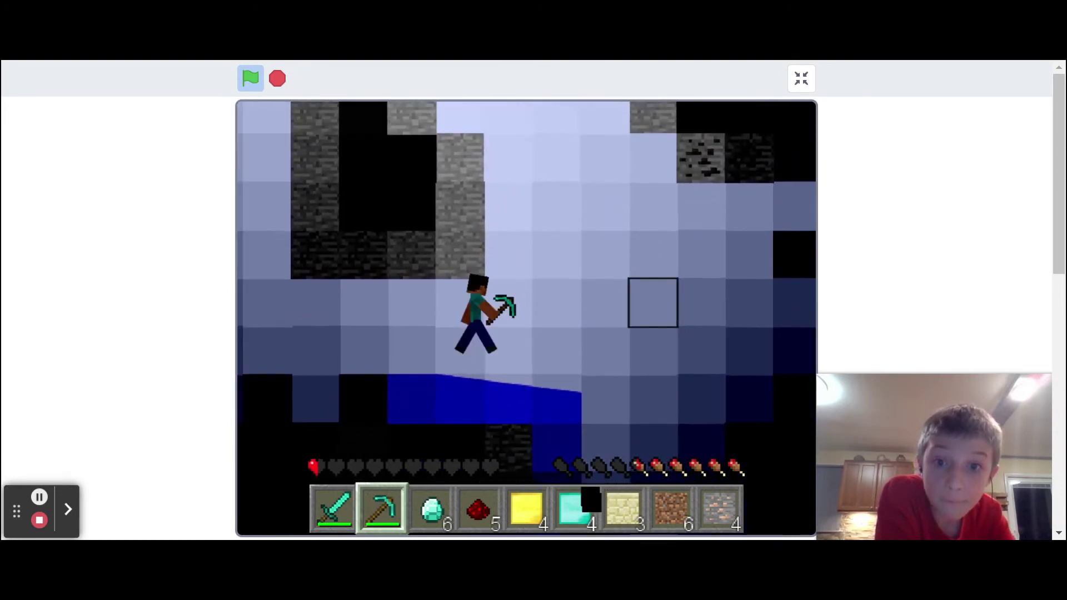
key("a")
key("d")
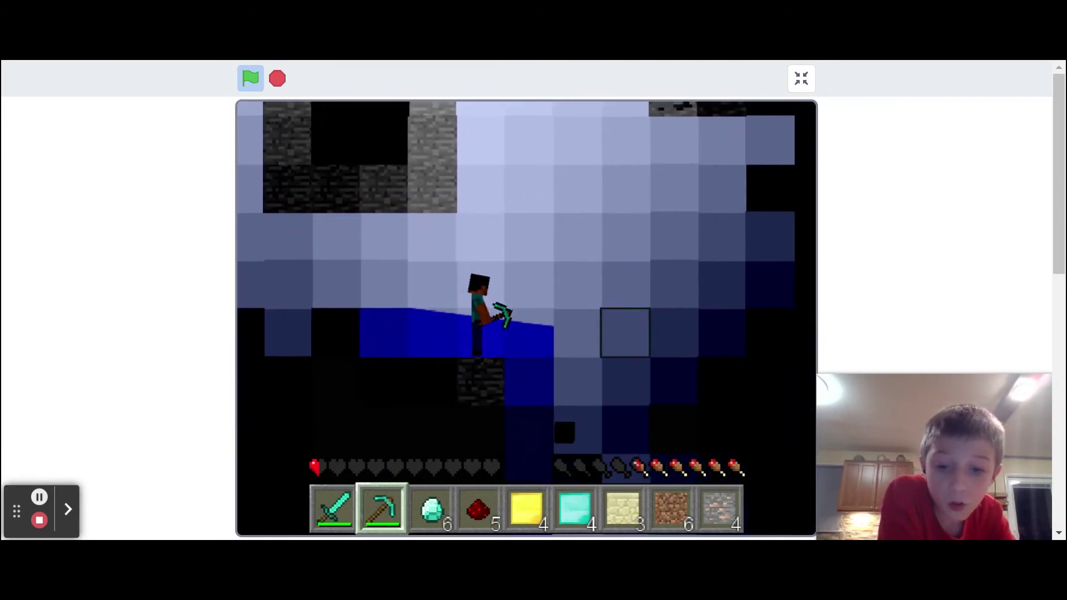
key("a")
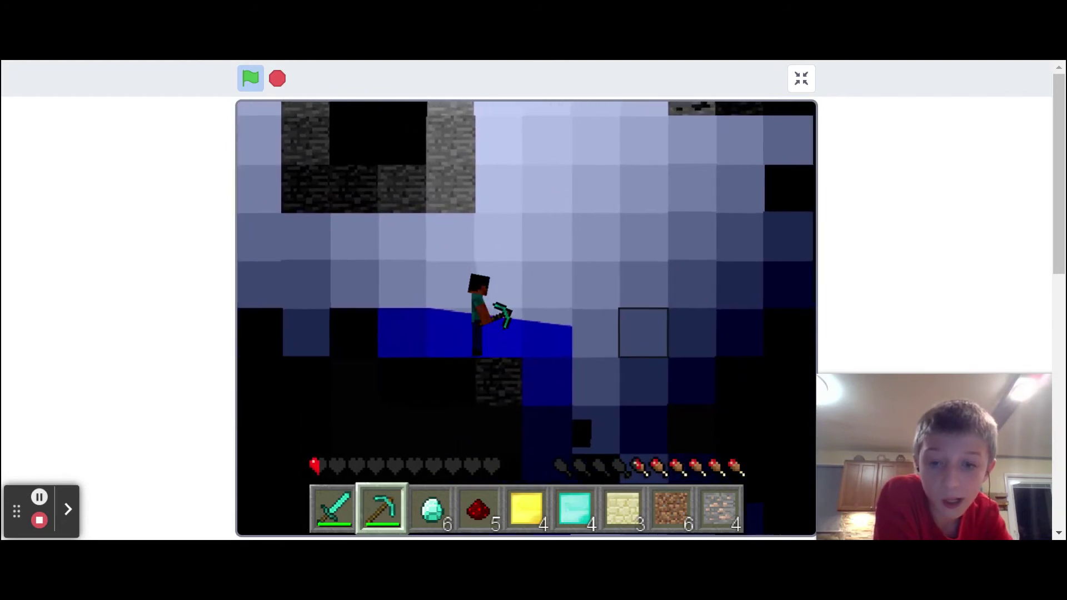
key("d")
key("slash")
type("/gamemode c")
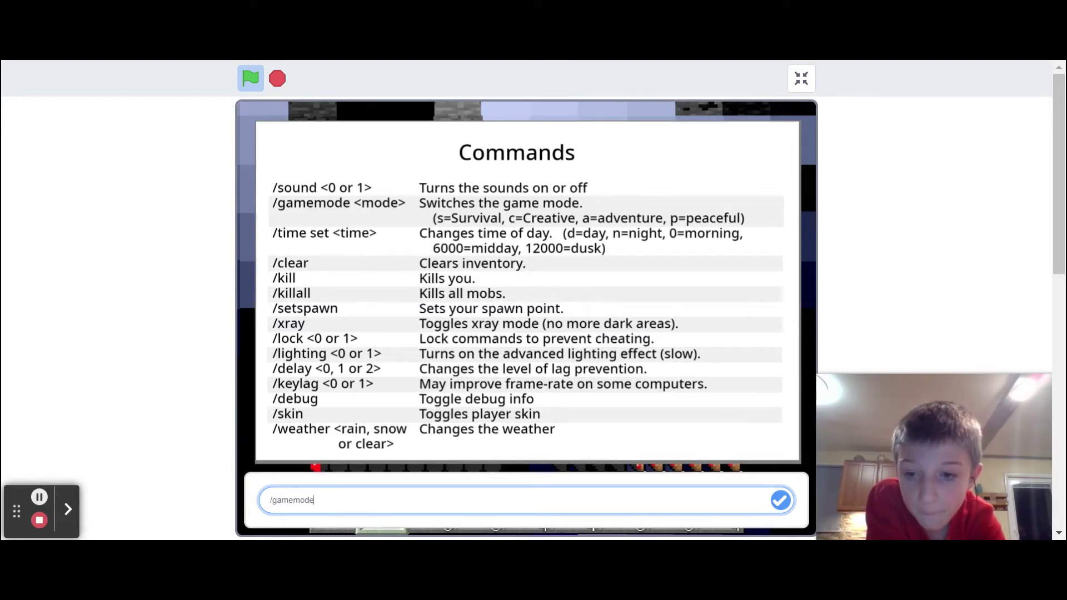
Submit the /gamemode c command for Creative Mode, then double-tap Up to start flying
key("Return")
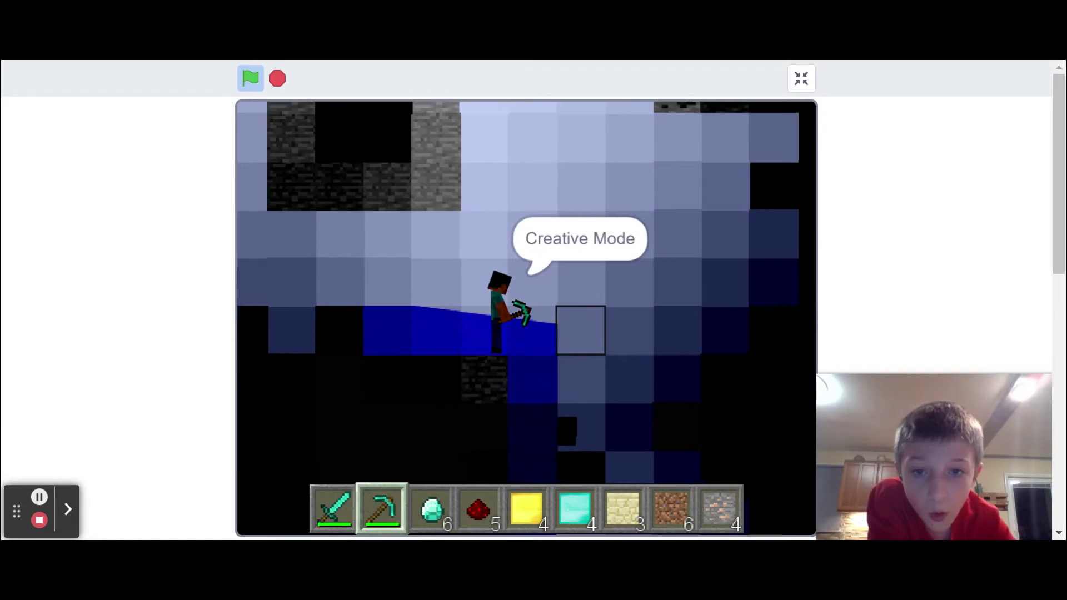
key("Up")
key("Up")
key("Up")
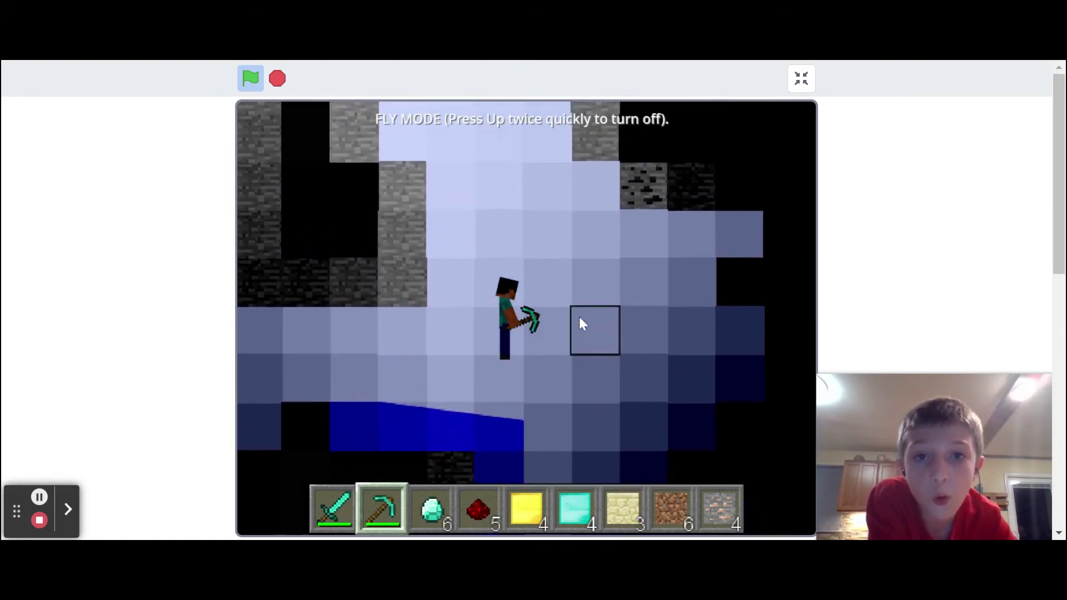
Fly up out of the cave to the grassy surface and right past the pig
key("Up")
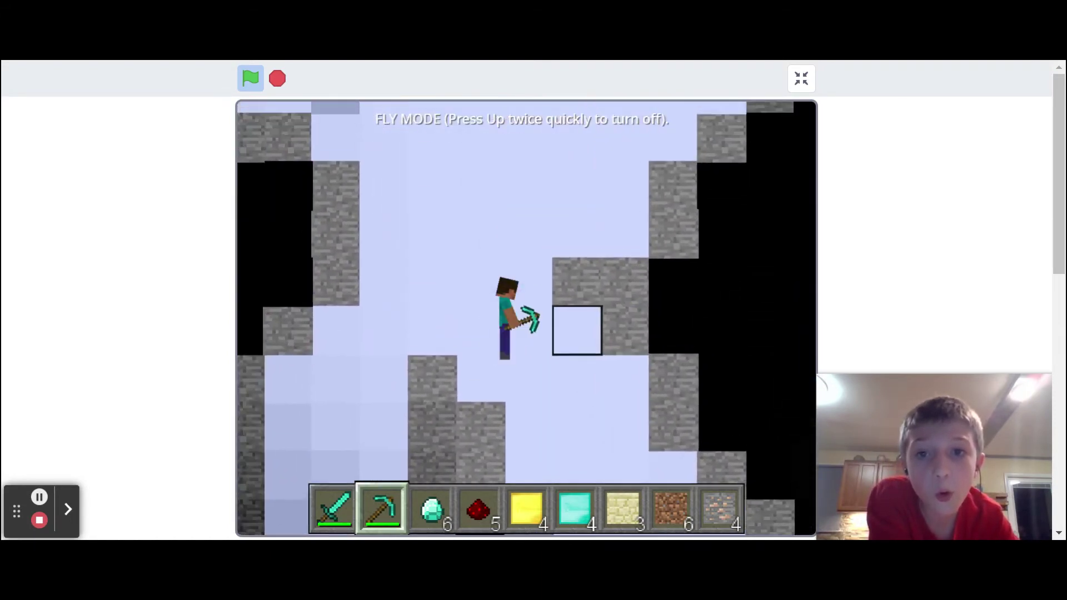
key("Up")
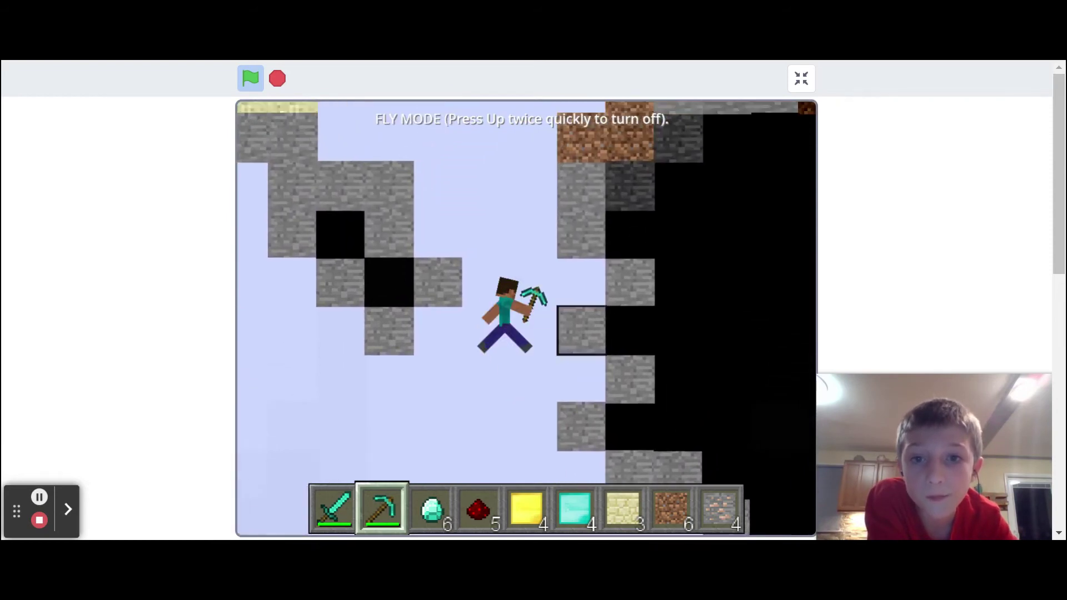
key("Up")
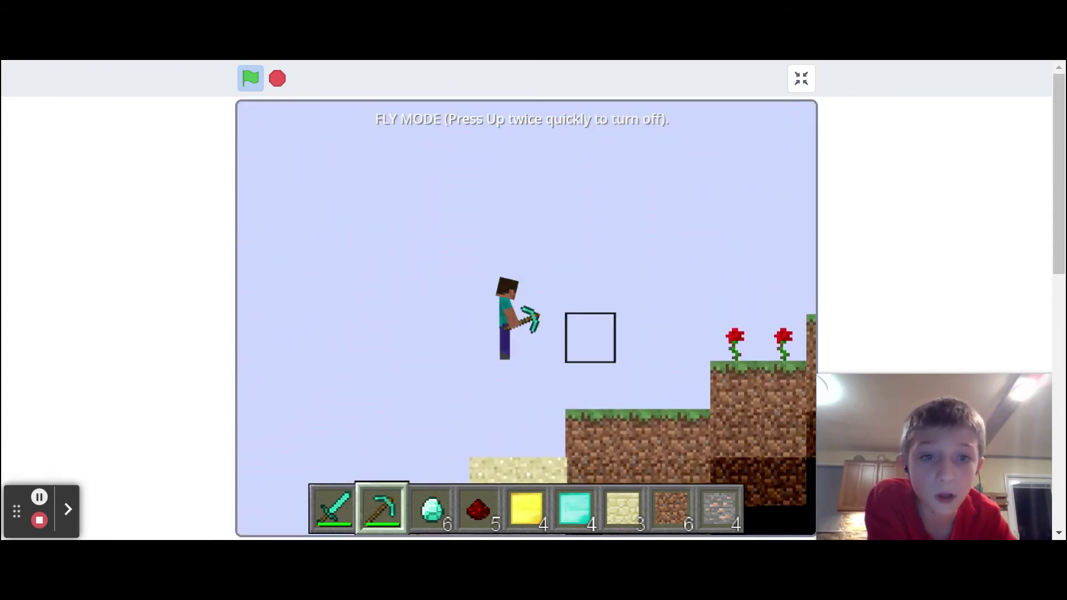
key("Right")
key("Right")
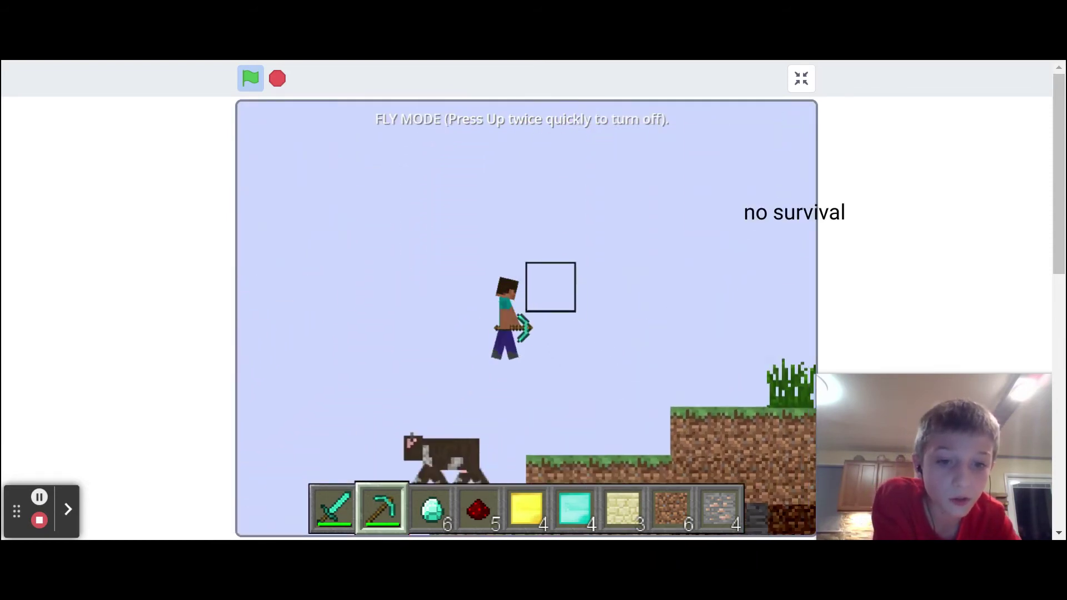
key("Right")
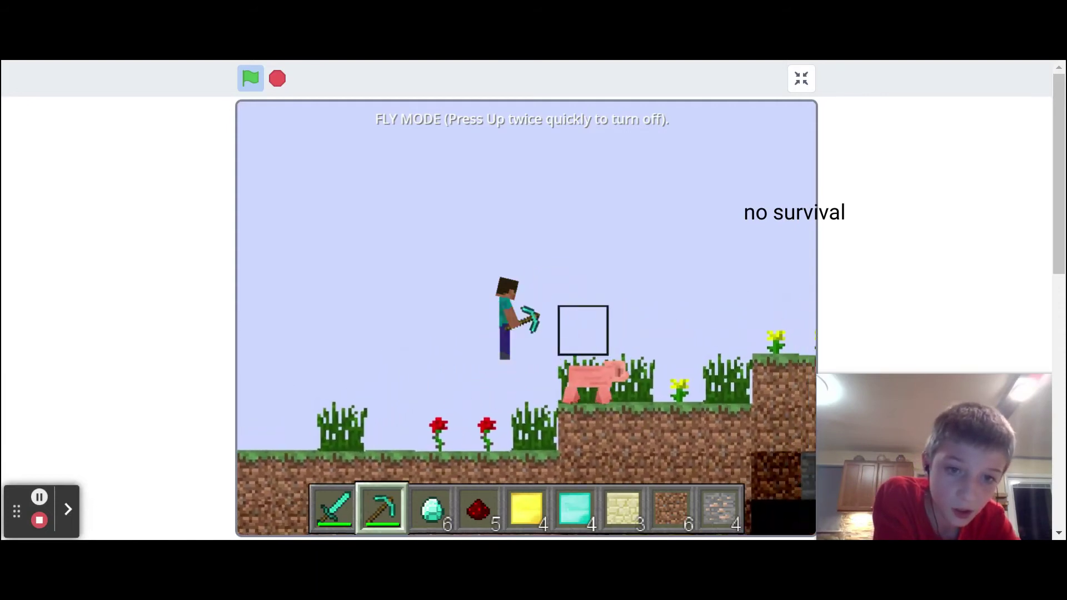
key("Right")
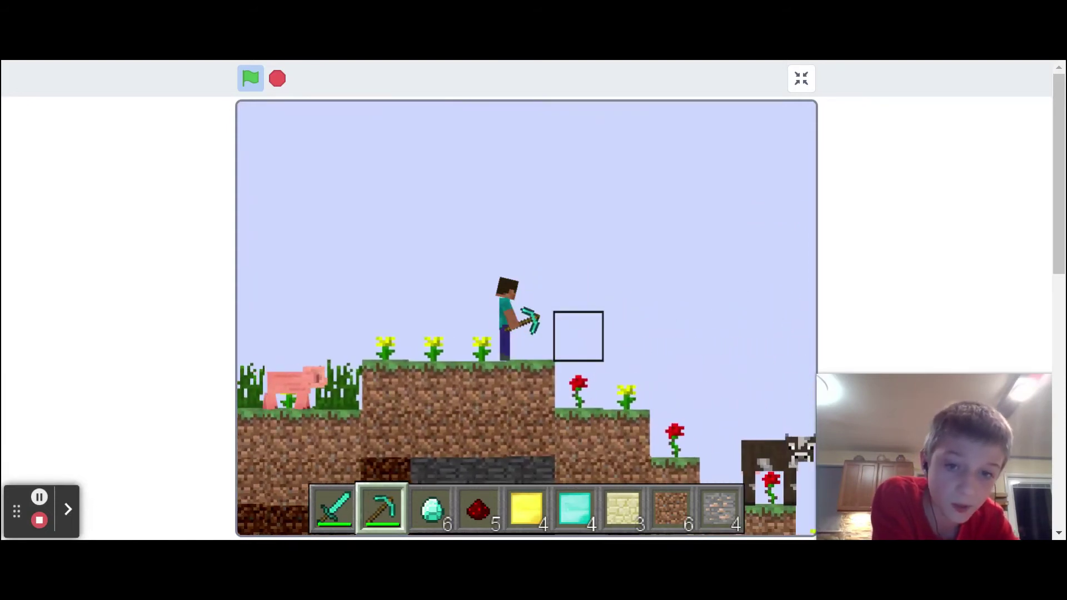
Enter the /gamemode s command so health and hunger bars reappear
key("slash")
type("/")
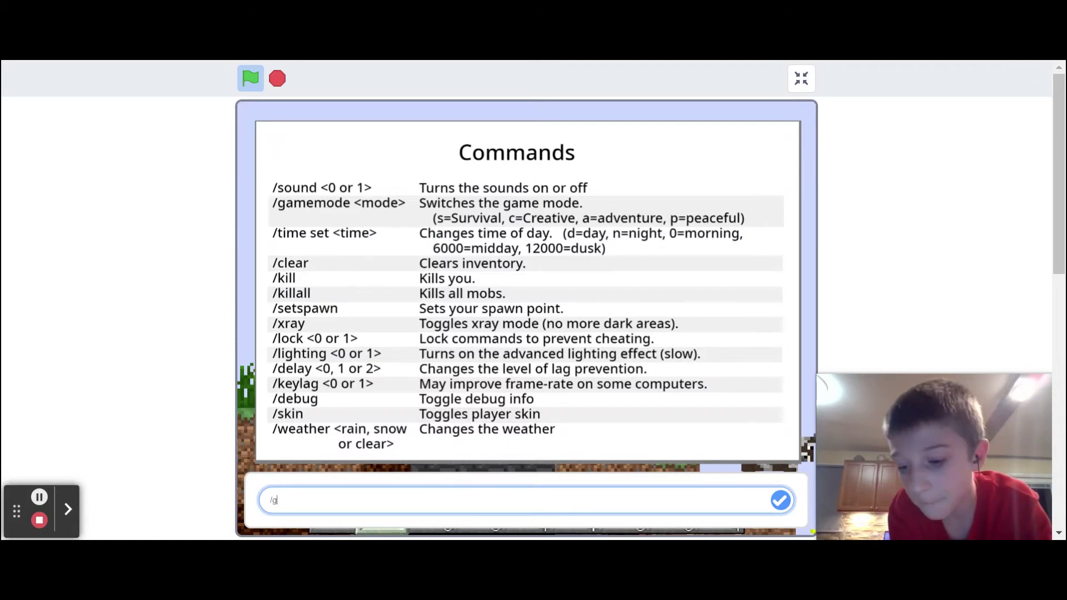
type("gamemode s")
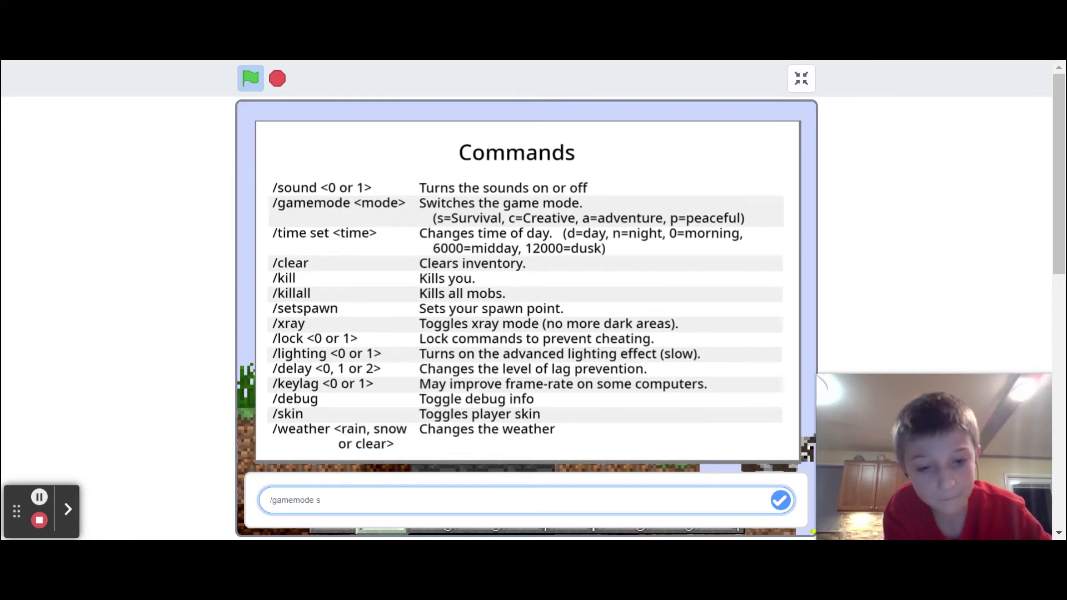
key("Return")
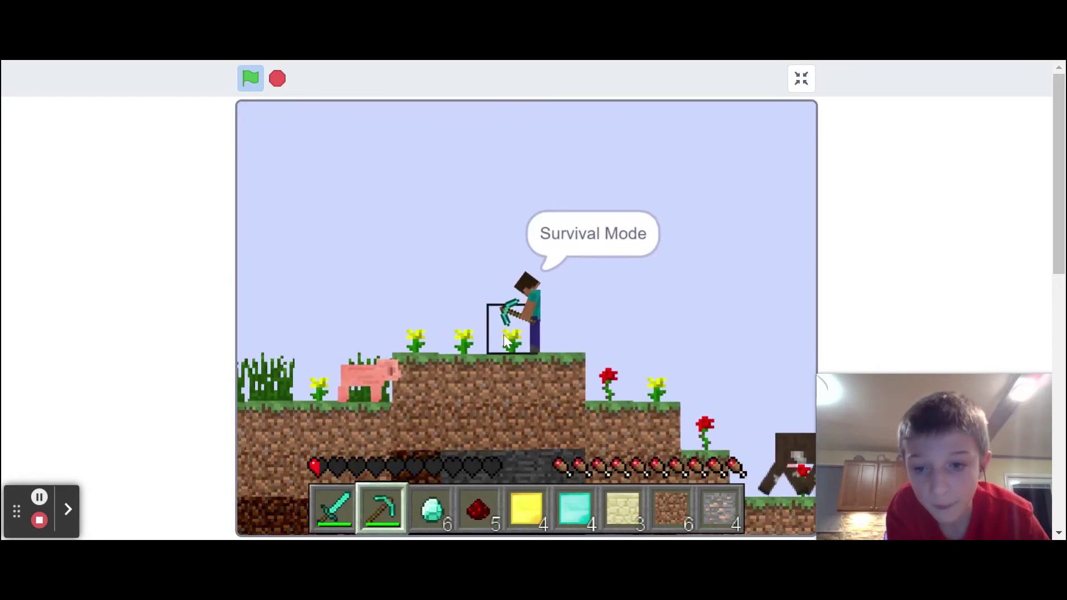
Equip the diamond sword, chase and strike the pig until it dies, then view the Raw Pork in the inventory
key("1")
key("a")
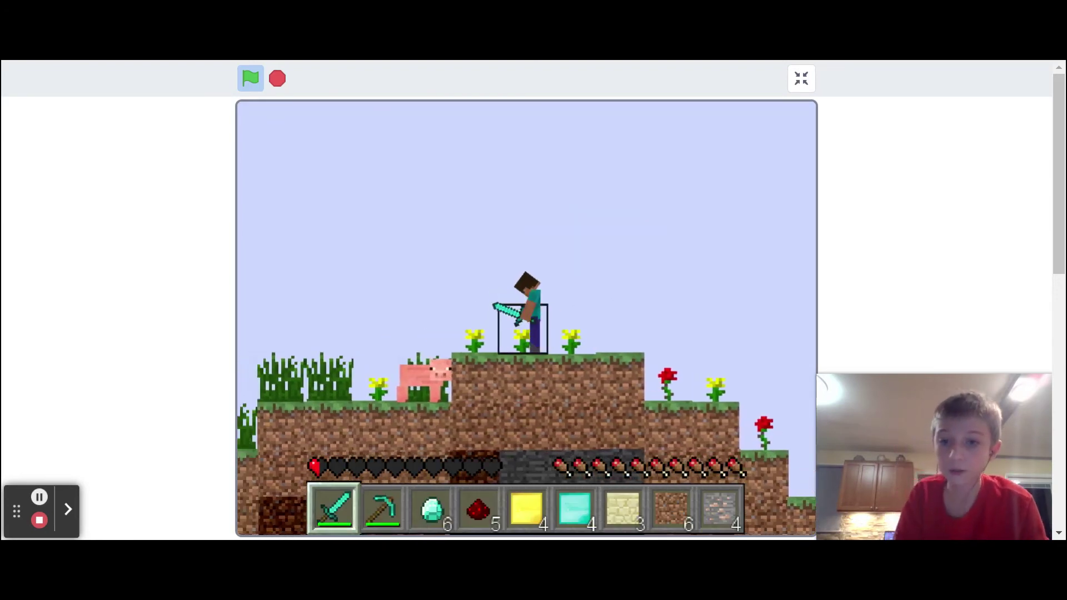
left_click(505, 337)
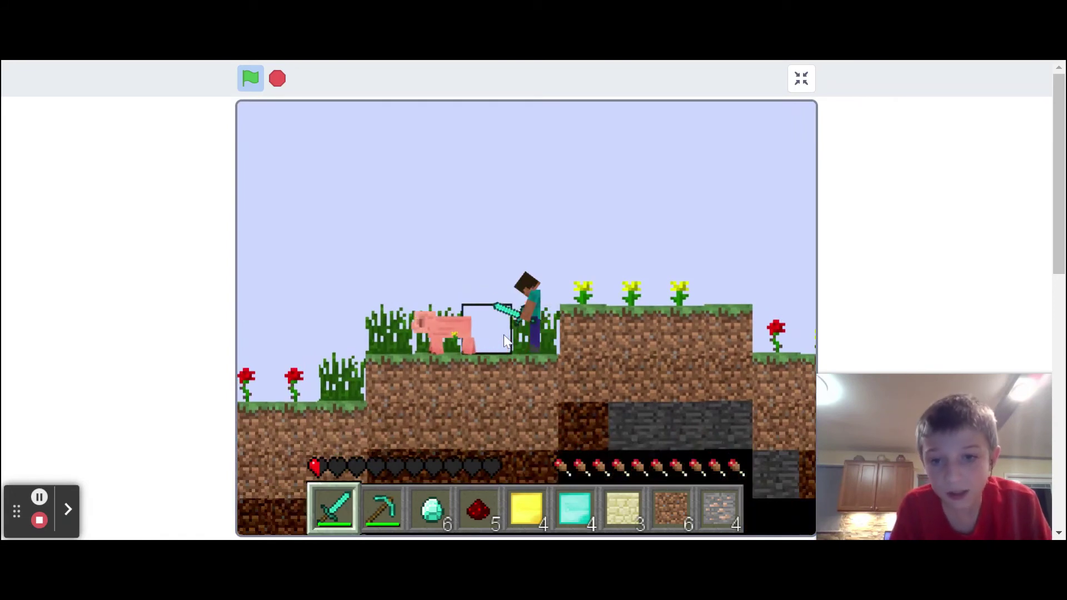
left_click(497, 343)
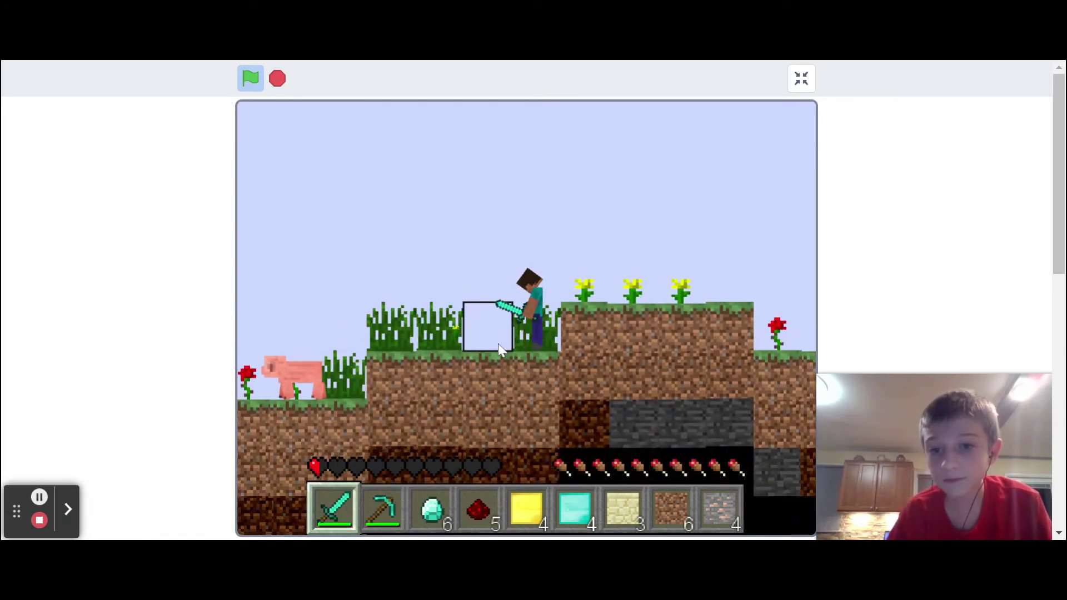
left_click(498, 343)
key("a")
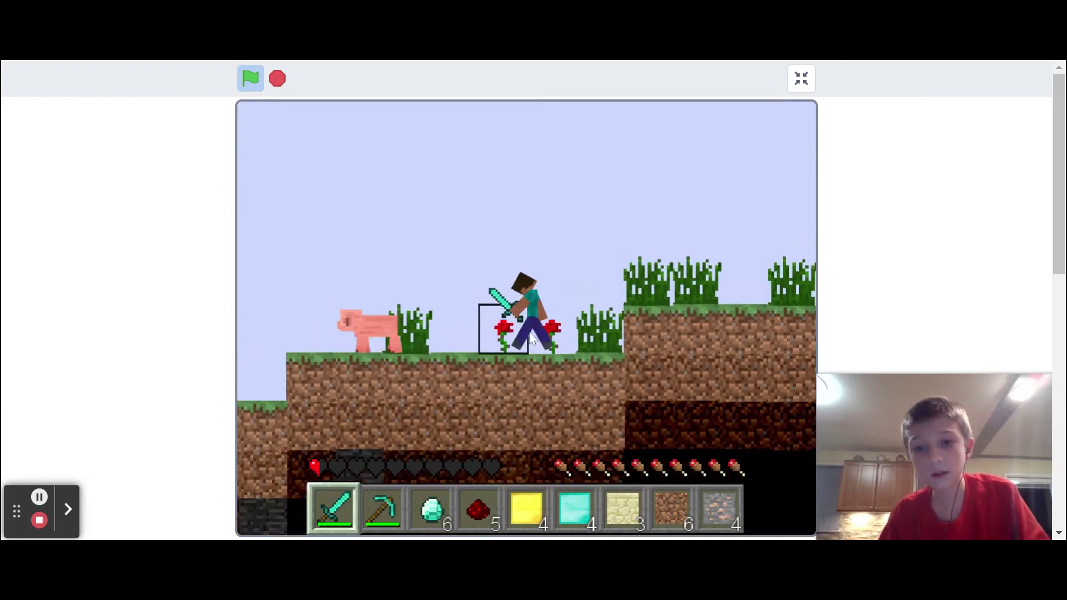
left_click(567, 312)
key("a")
left_click(556, 351)
key("e")
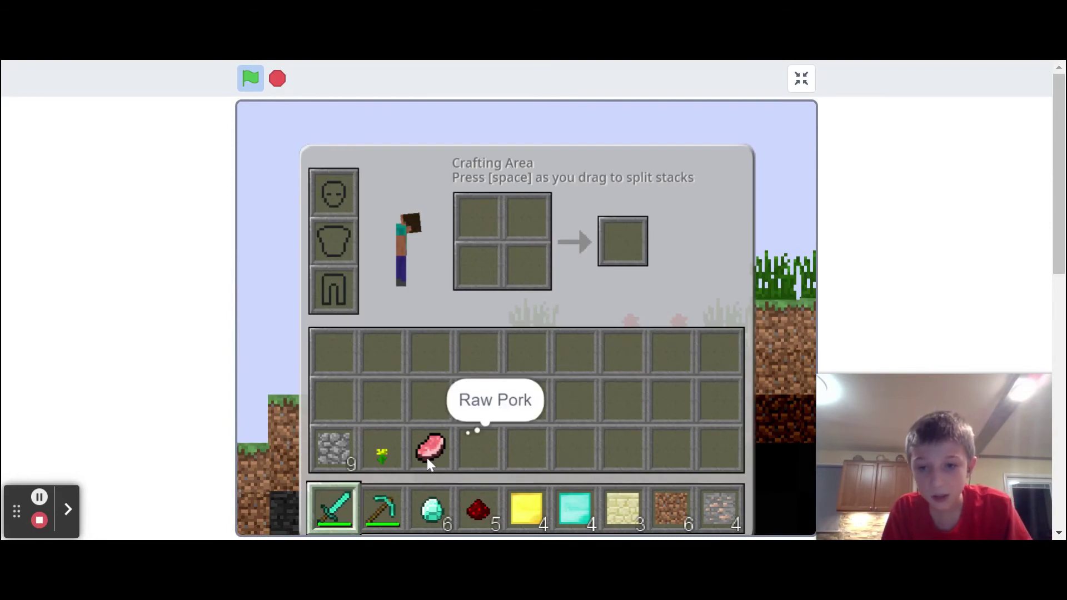
Close the inventory and walk right past the sugarcane and through the water to the sand
key("e")
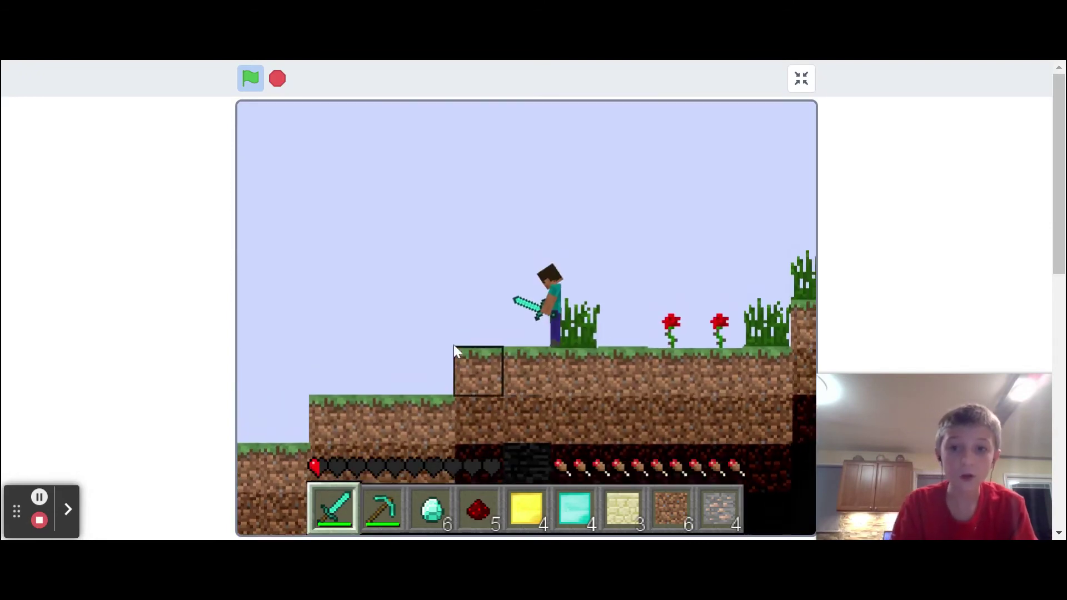
key("d")
key("d")
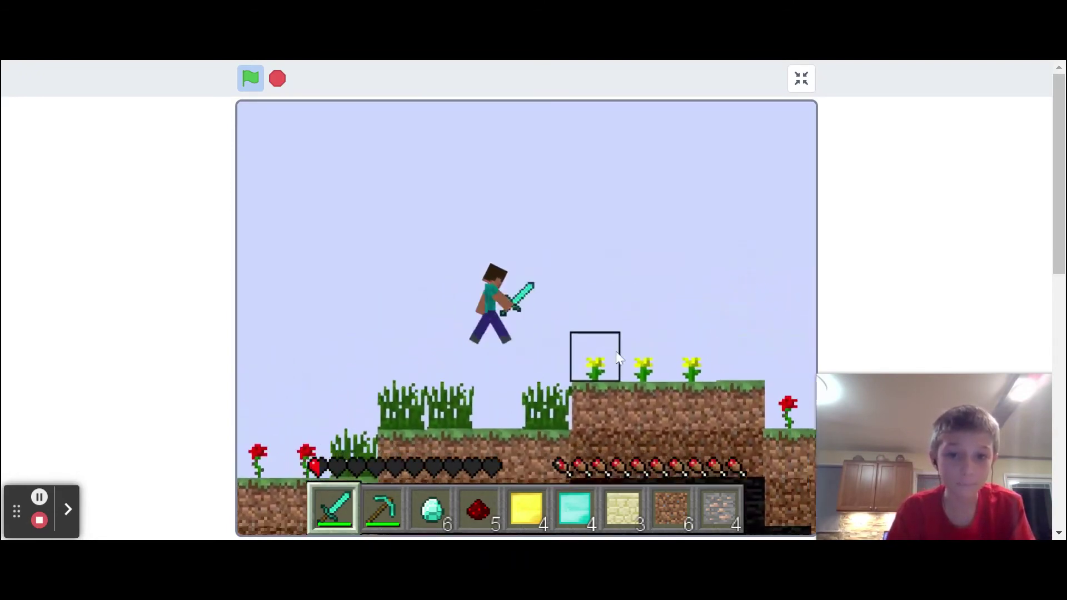
key("d")
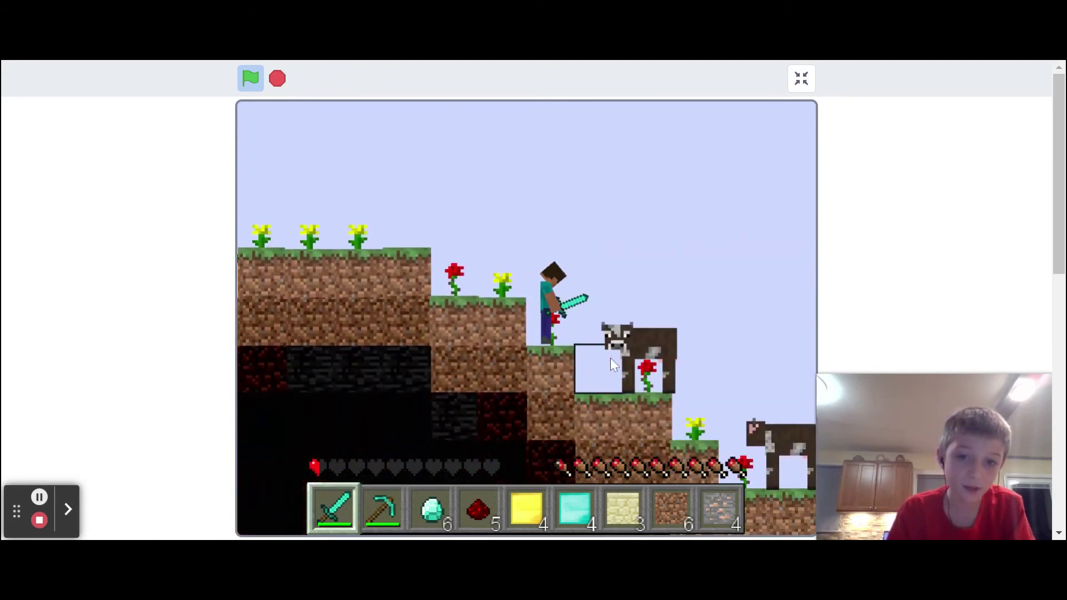
key("d")
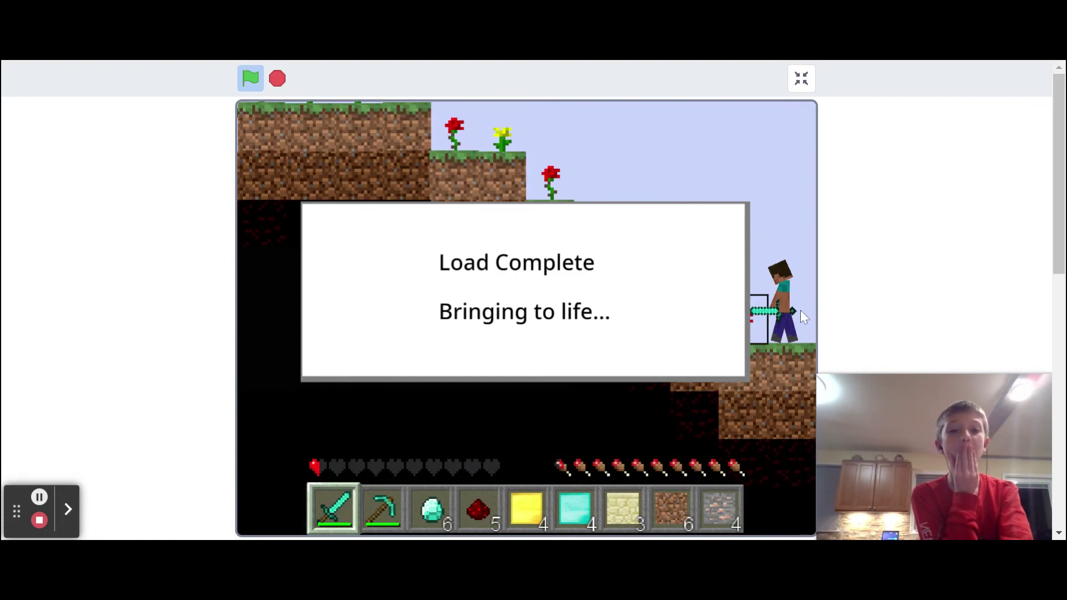
key("d")
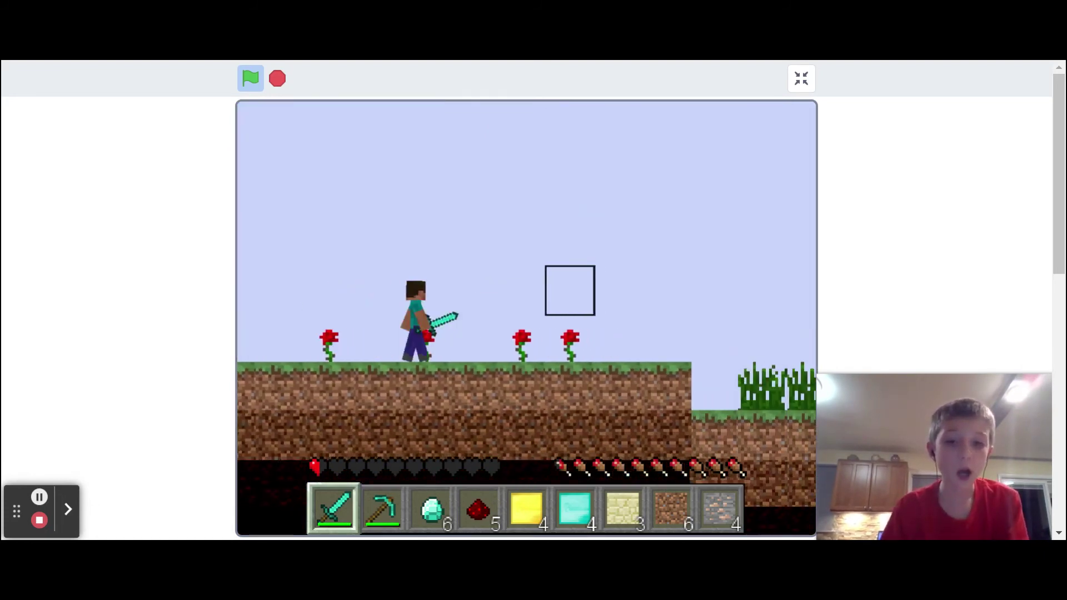
key("d")
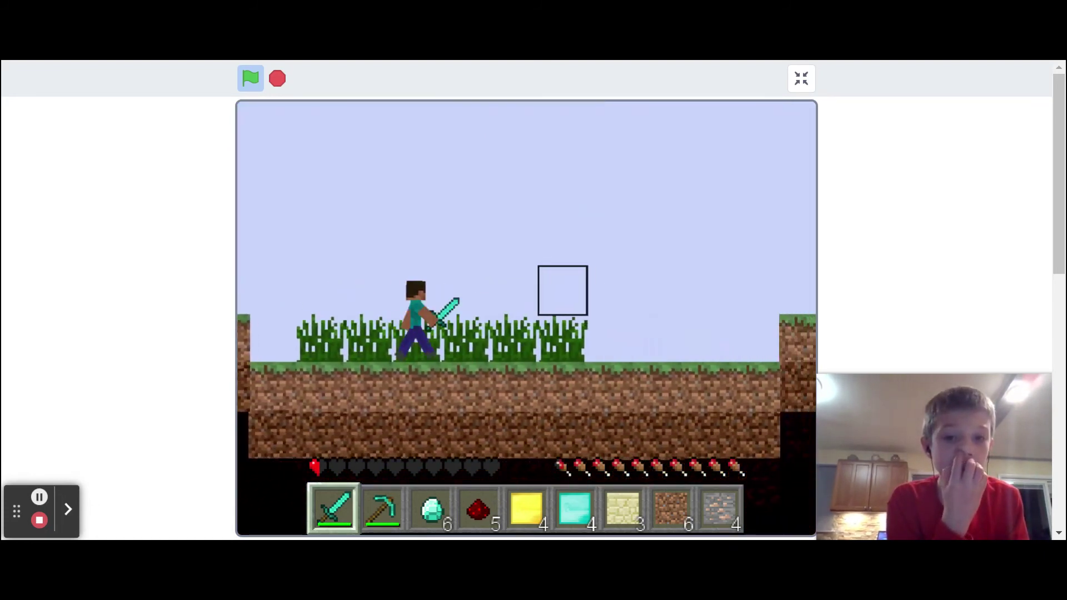
key("d")
key("w")
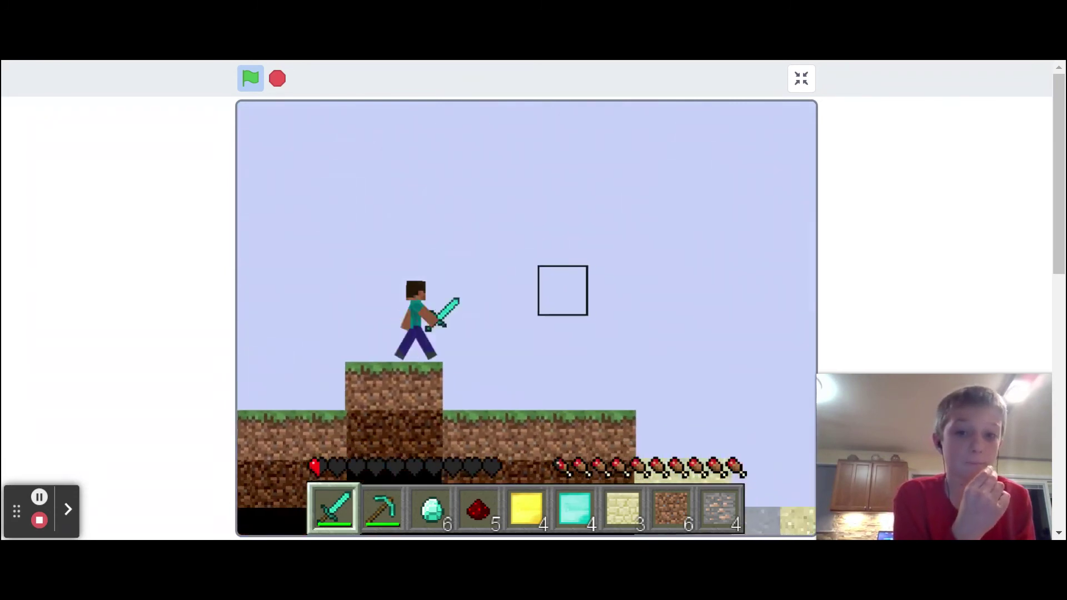
key("d")
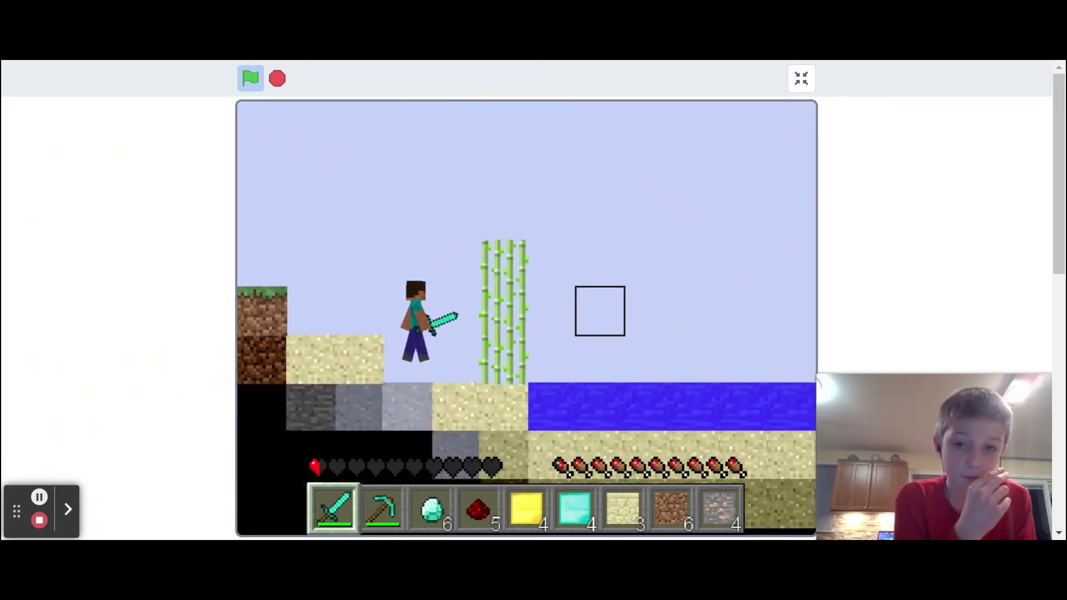
key("d")
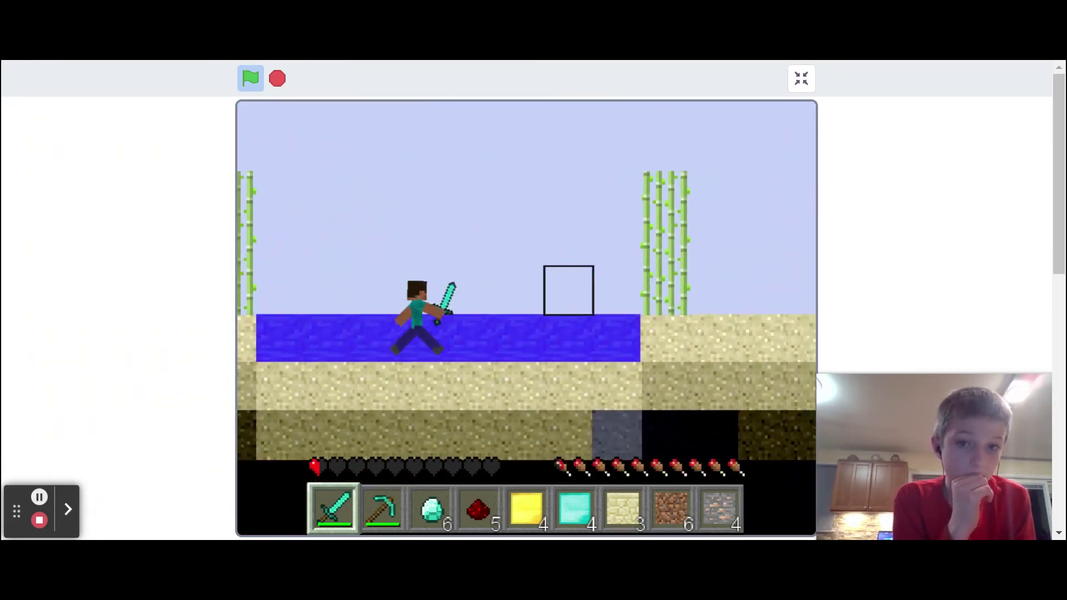
key("d")
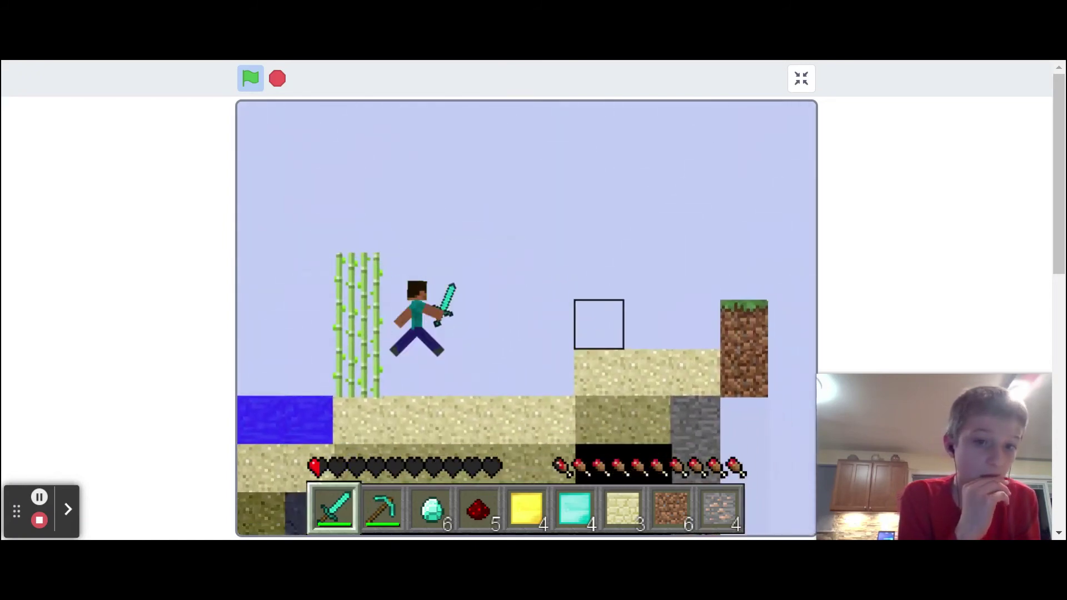
key("d")
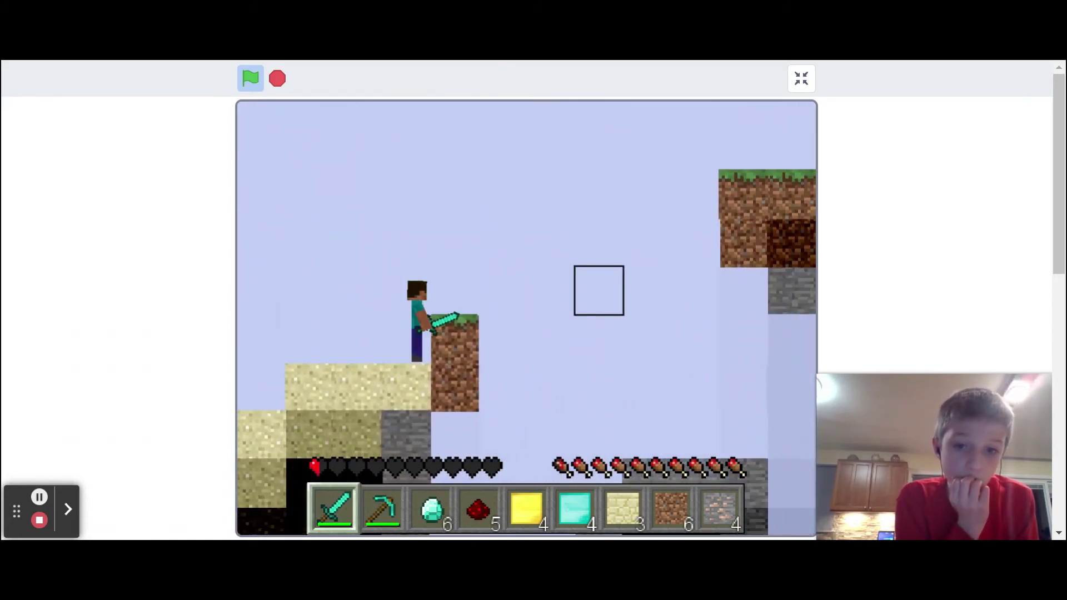
Walk back left through the water onto the grass
key("a")
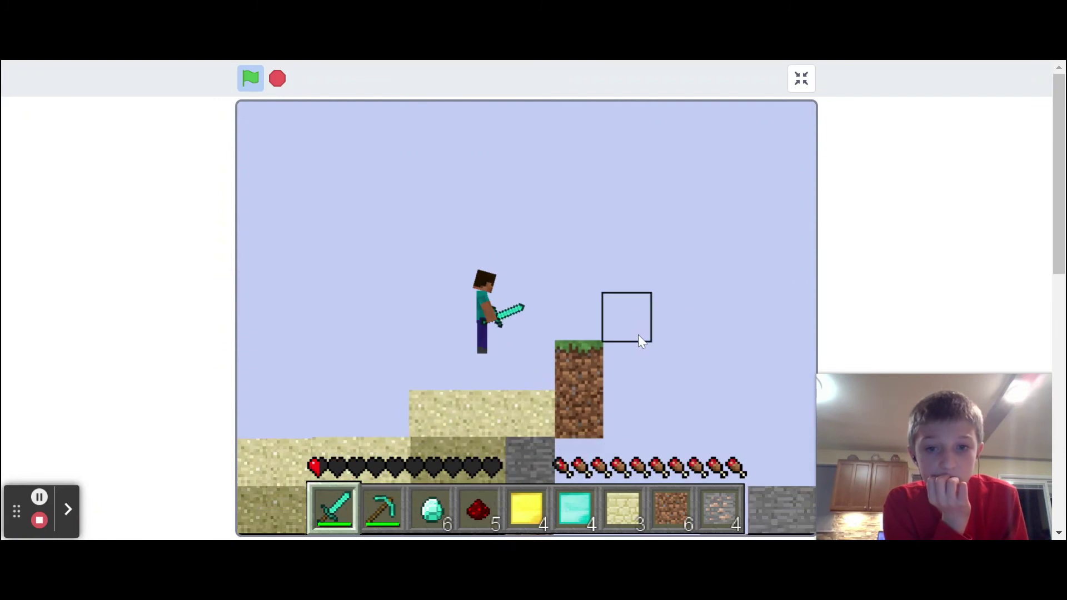
key("a")
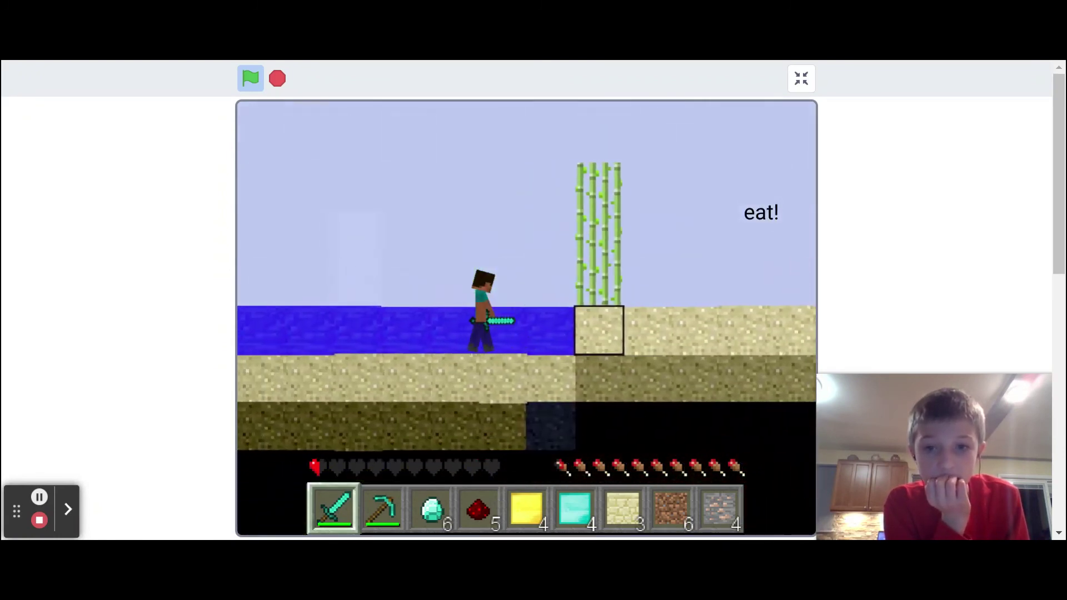
key("a")
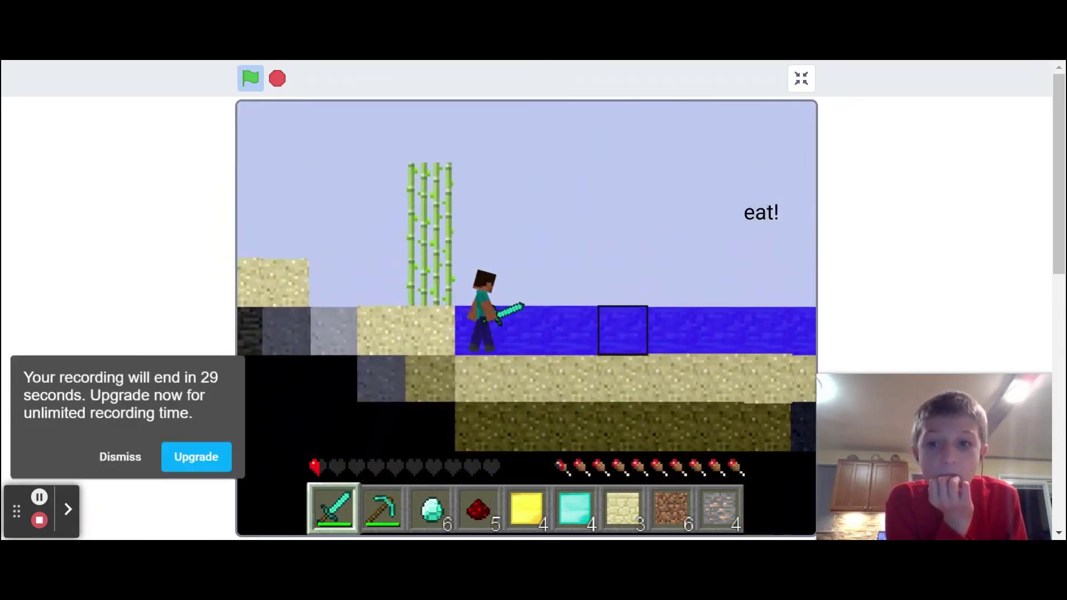
key("a")
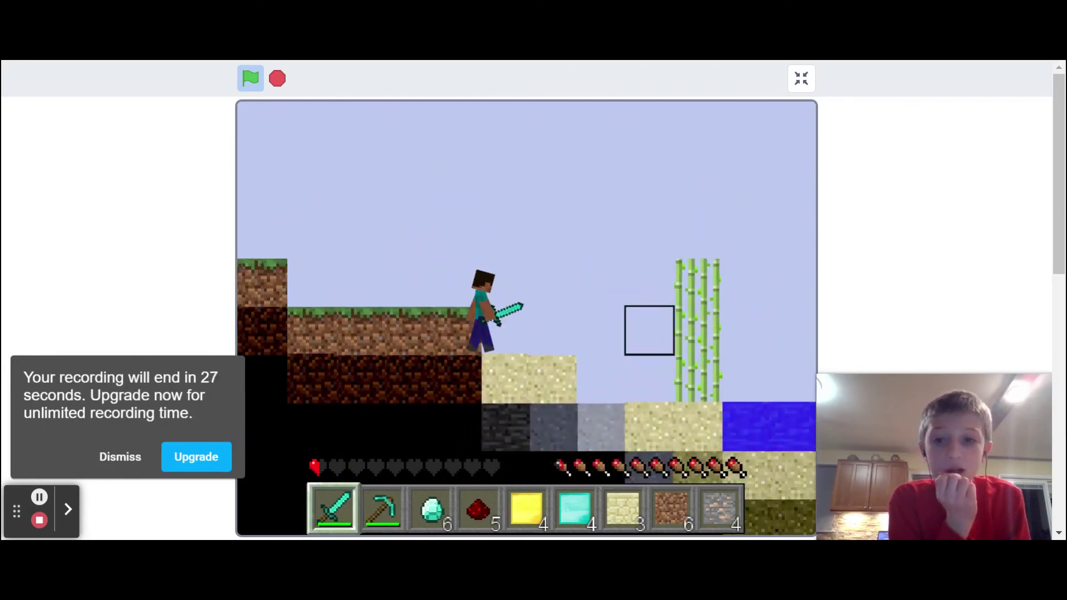
key("a")
key("w")
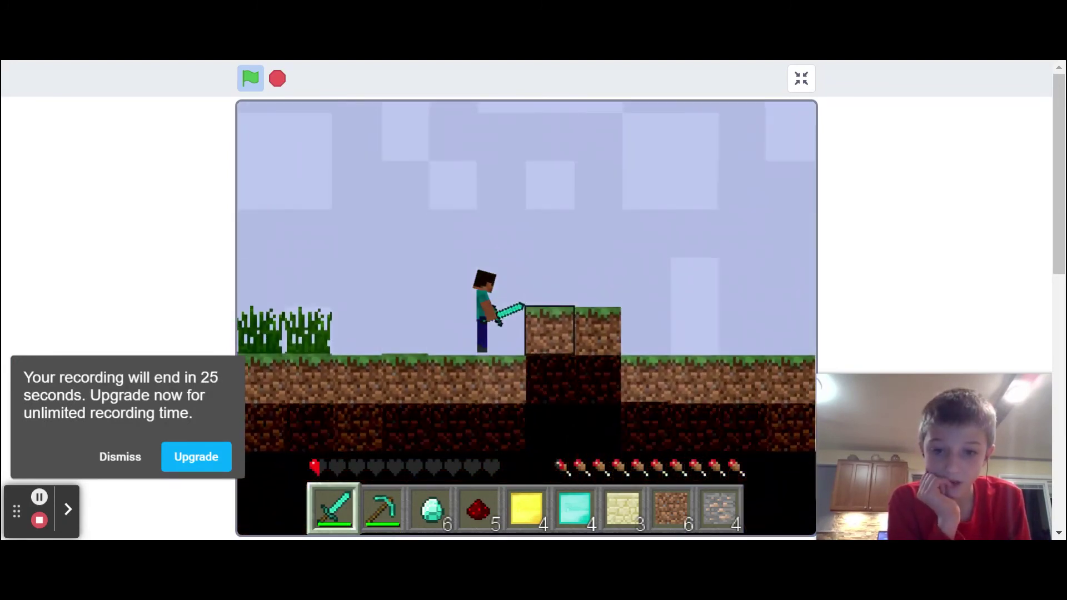
key("d")
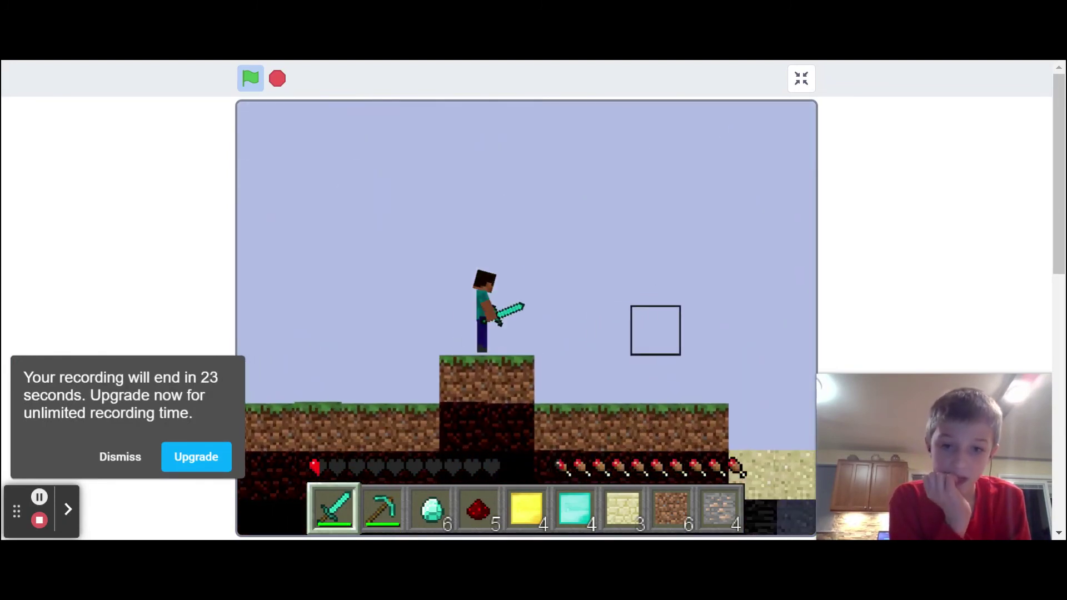
Drag the Raw Pork into a hotbar slot, swapping the redstone into the inventory
key("e")
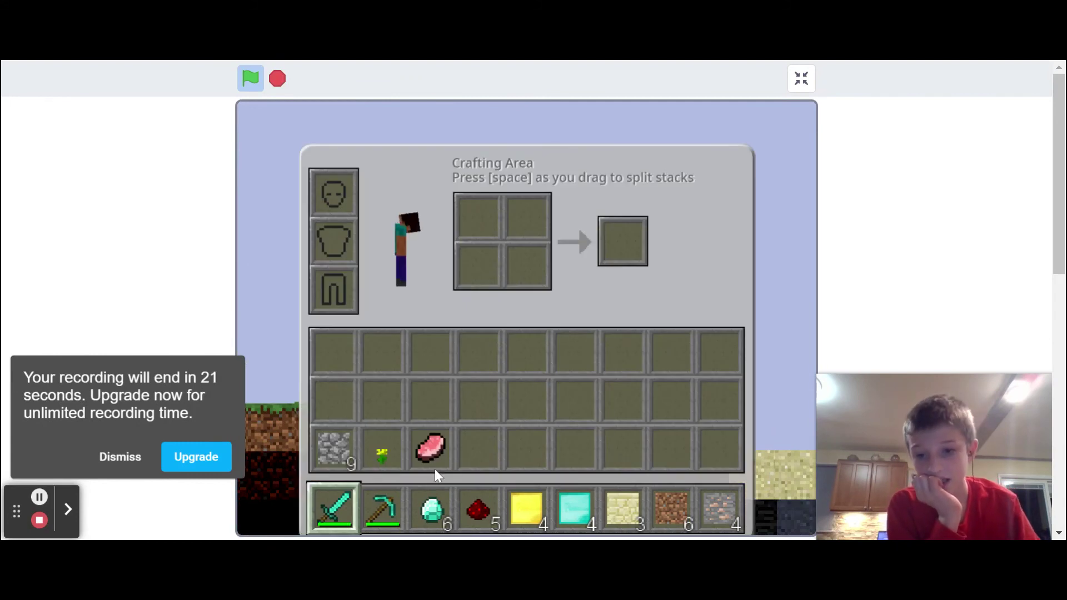
left_click_drag(434, 467, 479, 500)
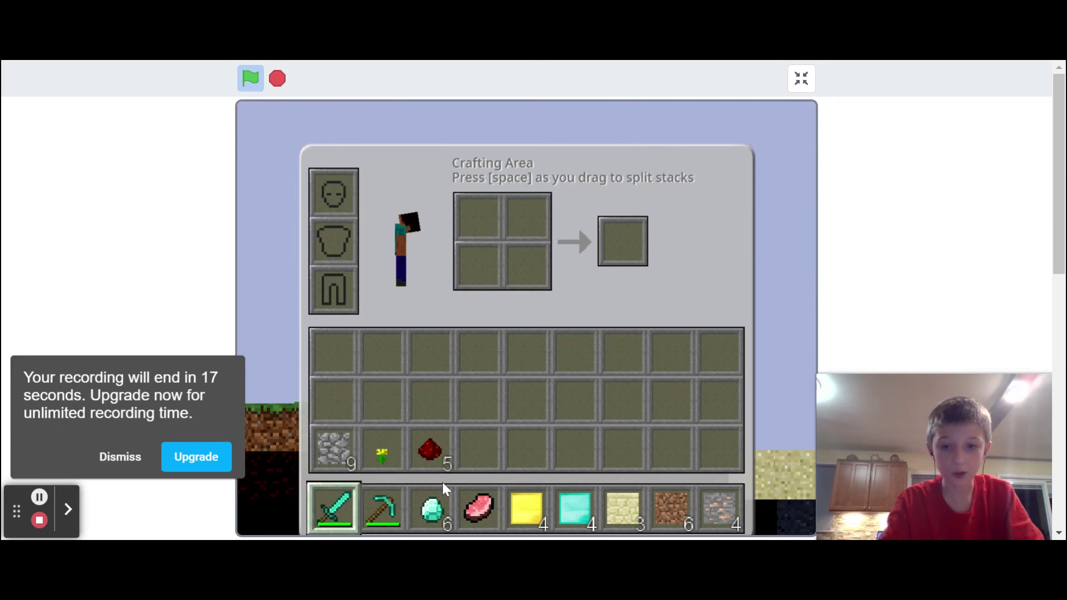
key("e")
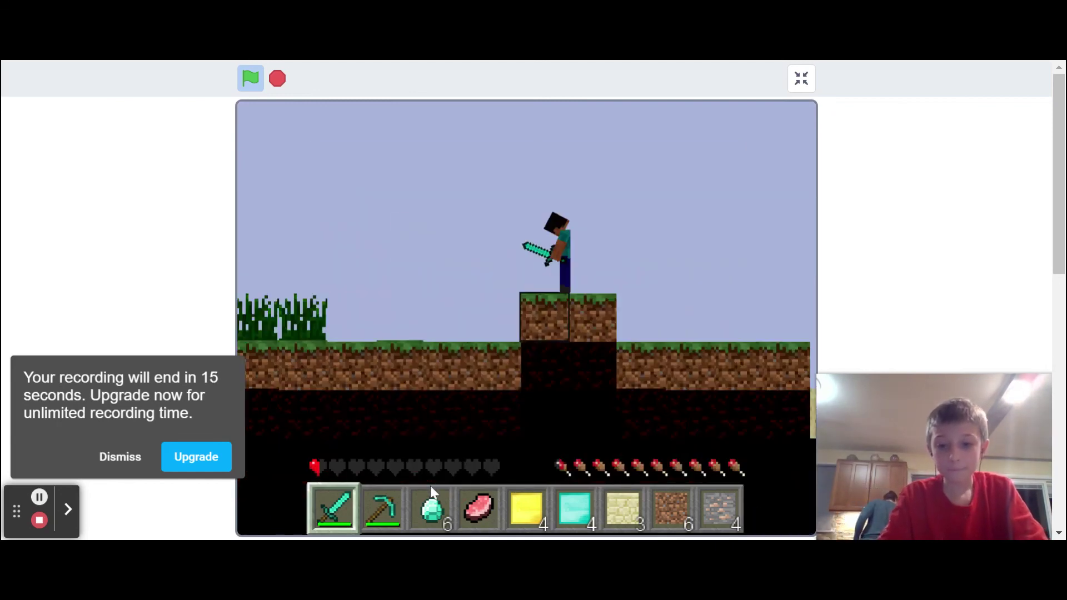
Hold the Raw Pork from hotbar slot 4 and eat it to restore full health, then walk on
key("5")
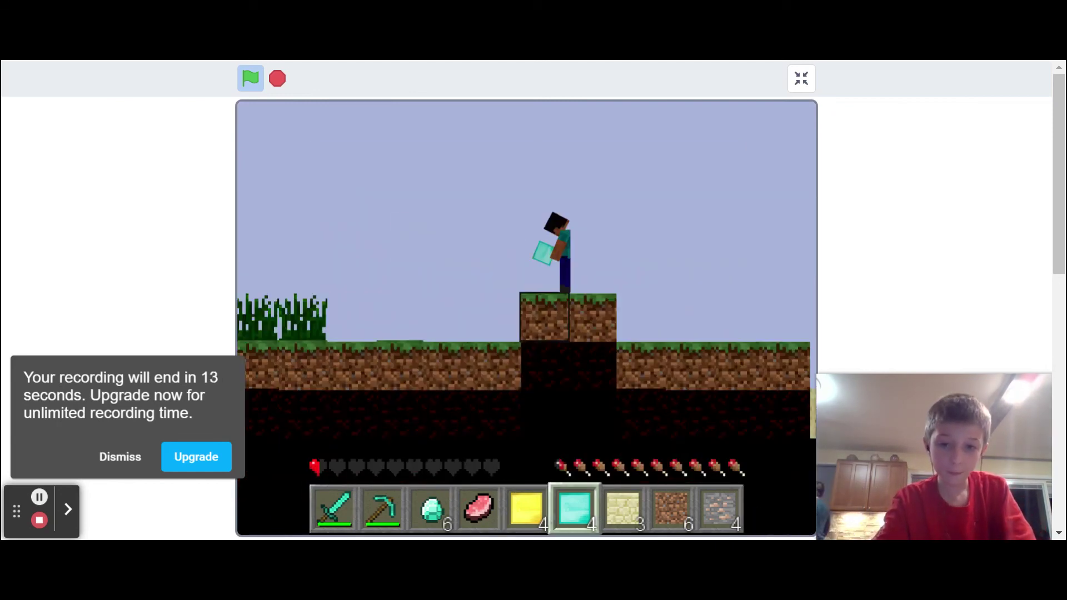
key("4")
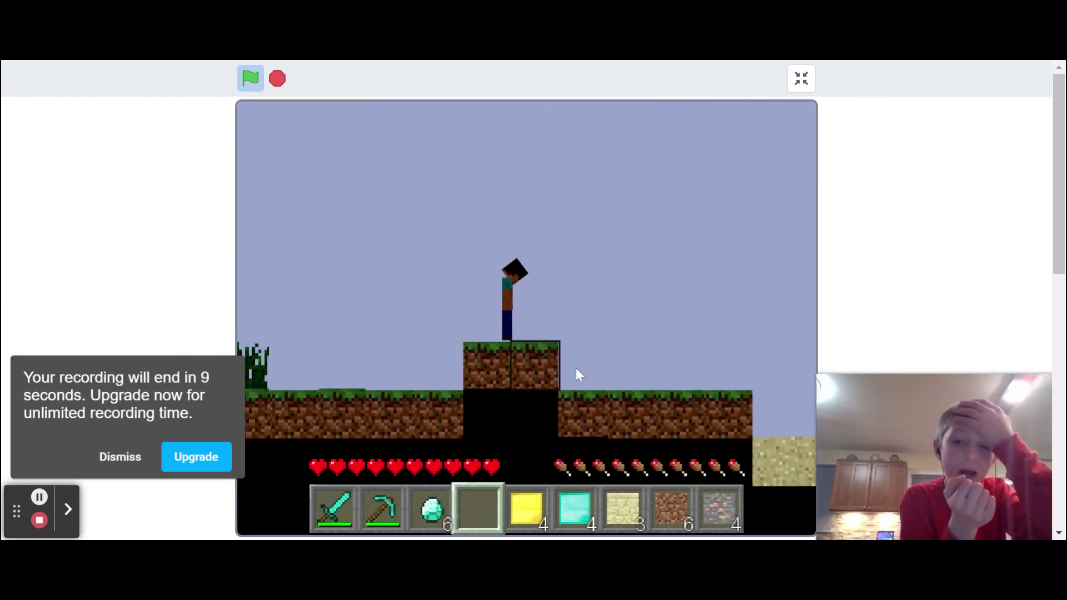
key("Right")
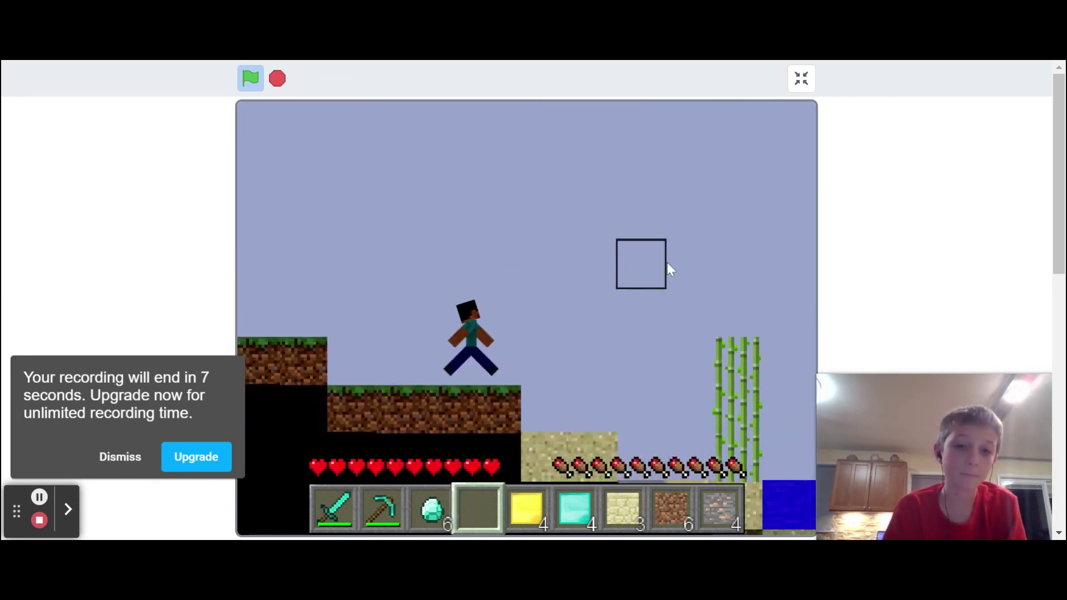
key("Left")
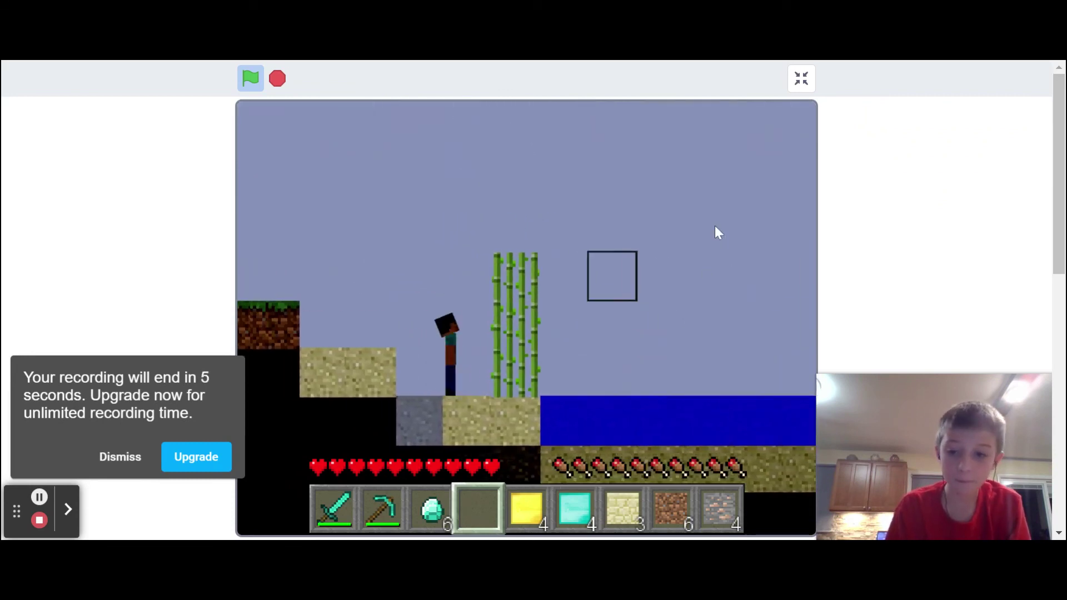